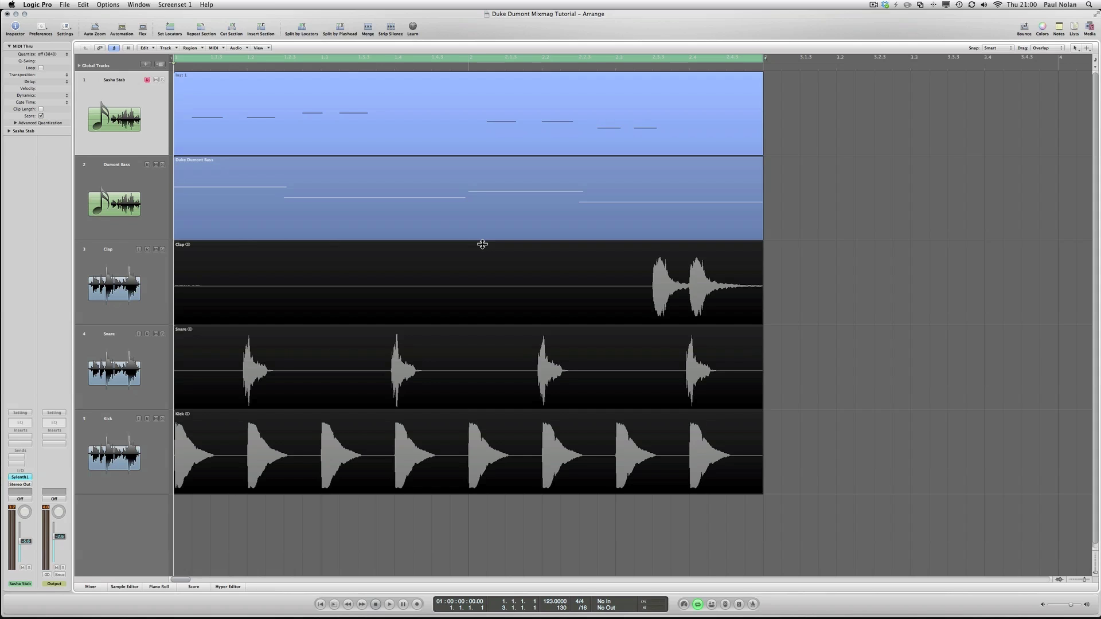
Select the Sasha Stab track and open its Sylenth1 instrument
click(482, 240)
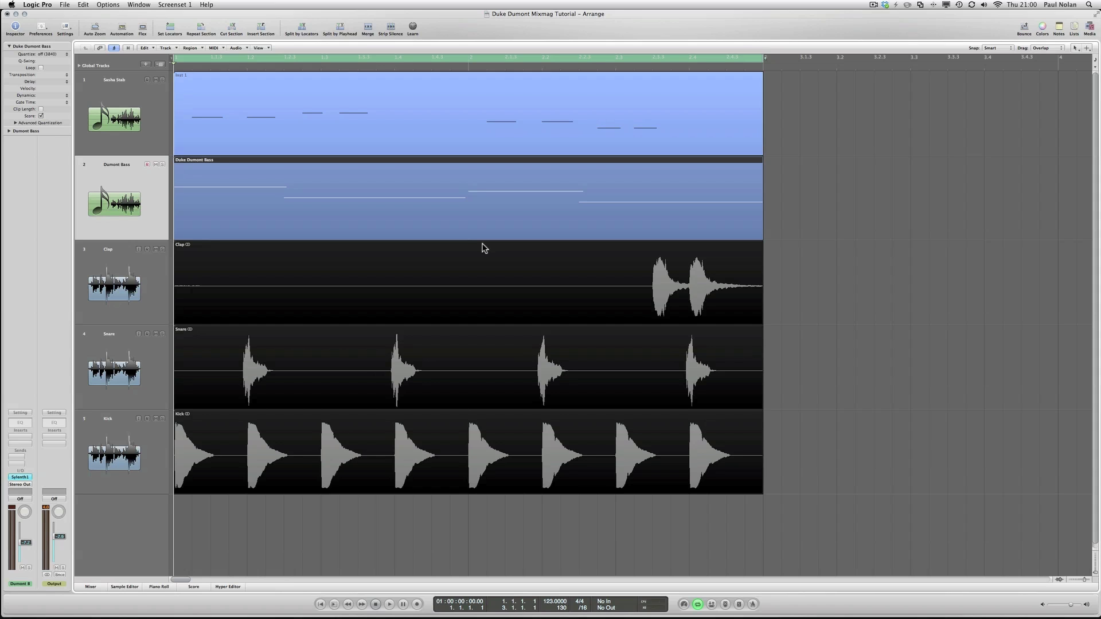
key(Up)
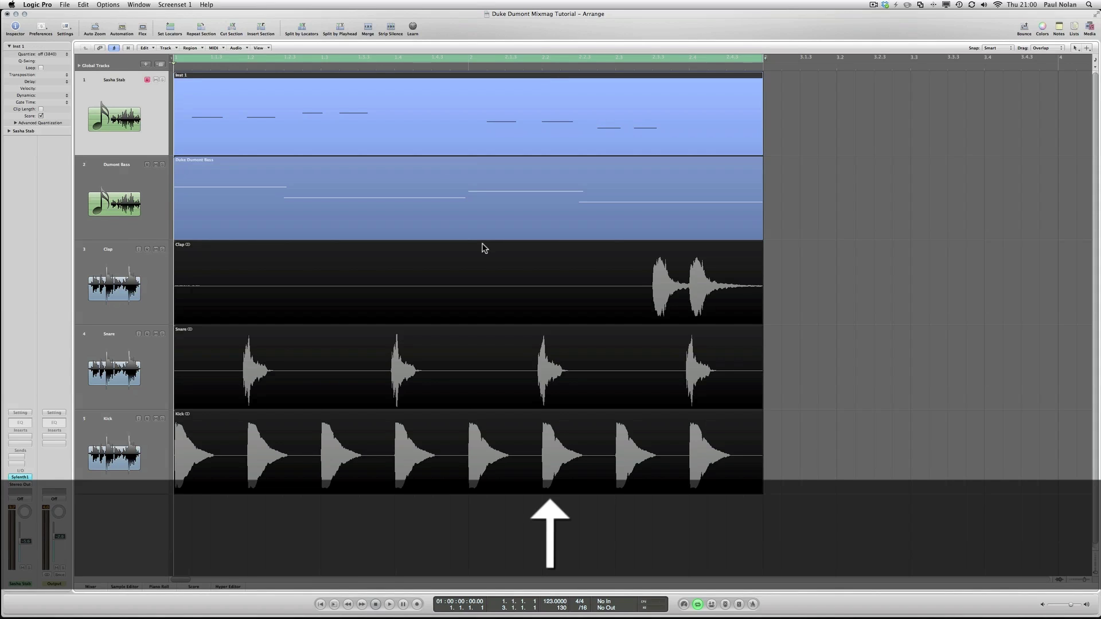
click(20, 477)
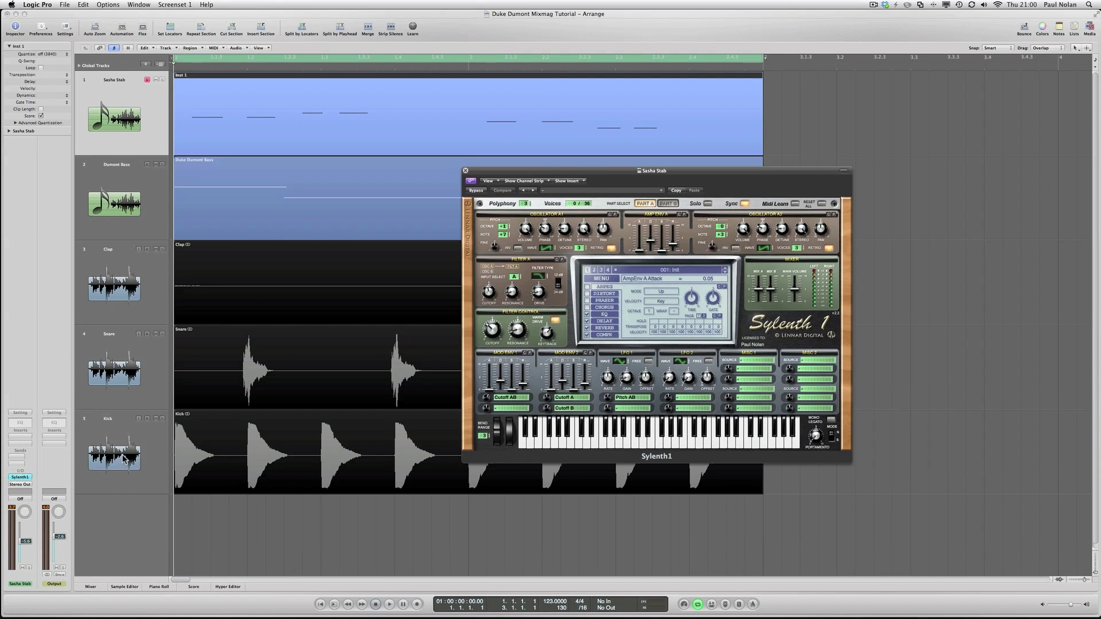
drag(600, 171, 544, 166)
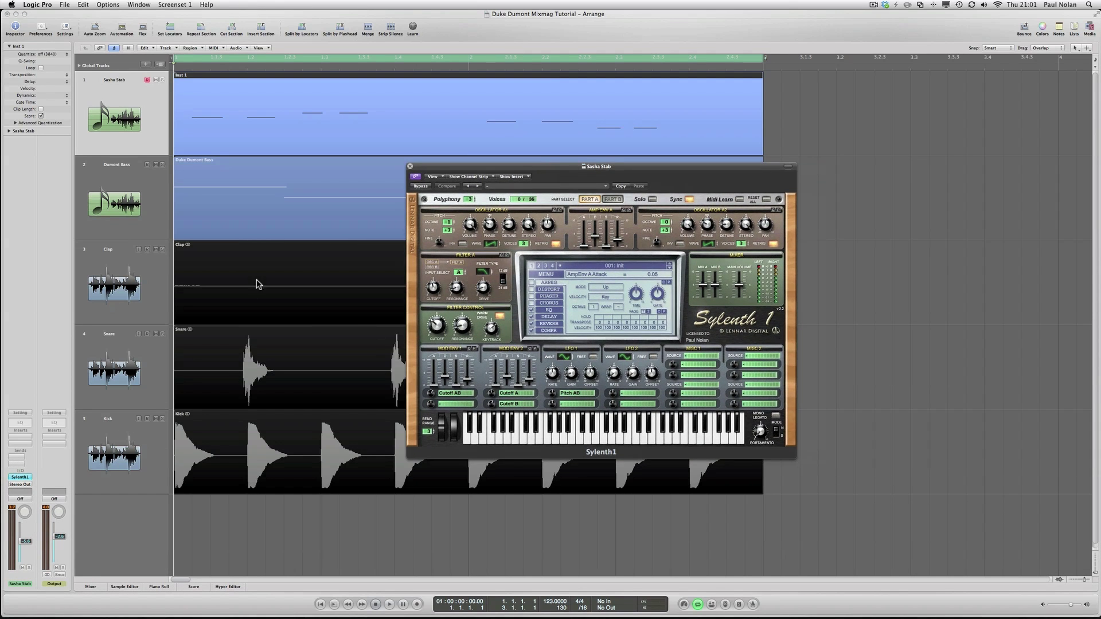
Solo the Sasha Stab track and play the loop to hear the stab alone
click(162, 79)
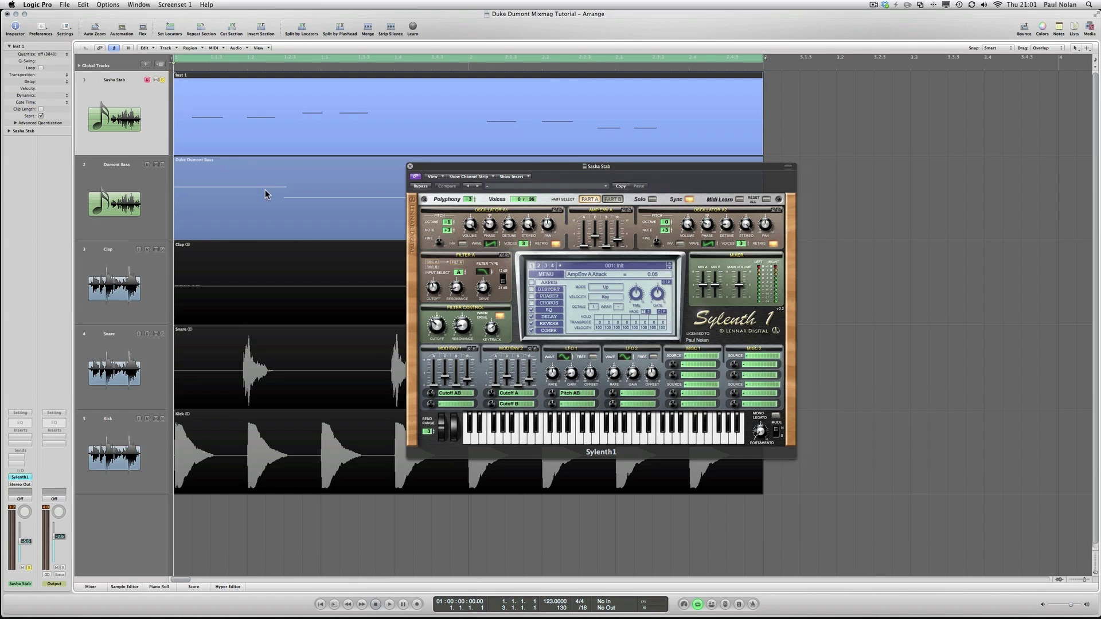
key(space)
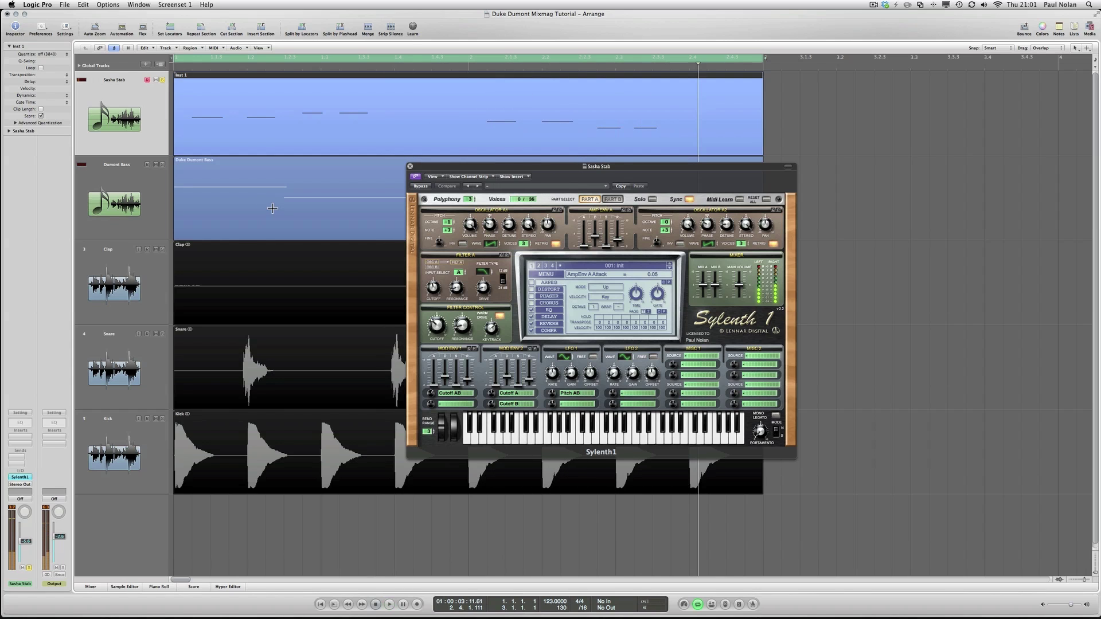
key(Return)
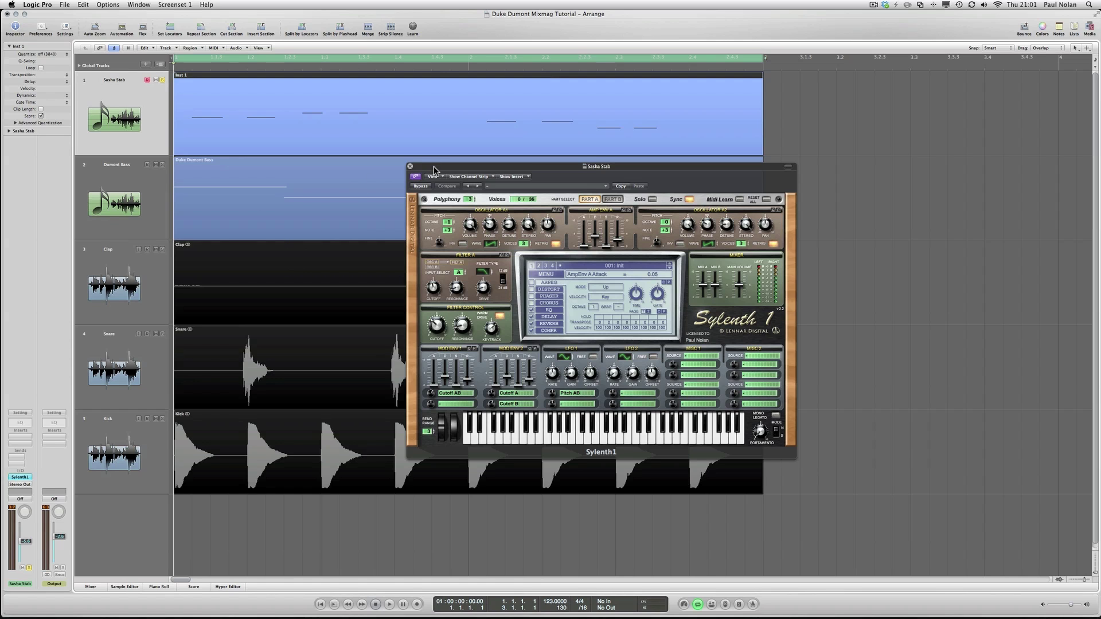
Set the pitch octave of oscillator A1 in the Sasha Stab synth to 0
drag(434, 166, 397, 170)
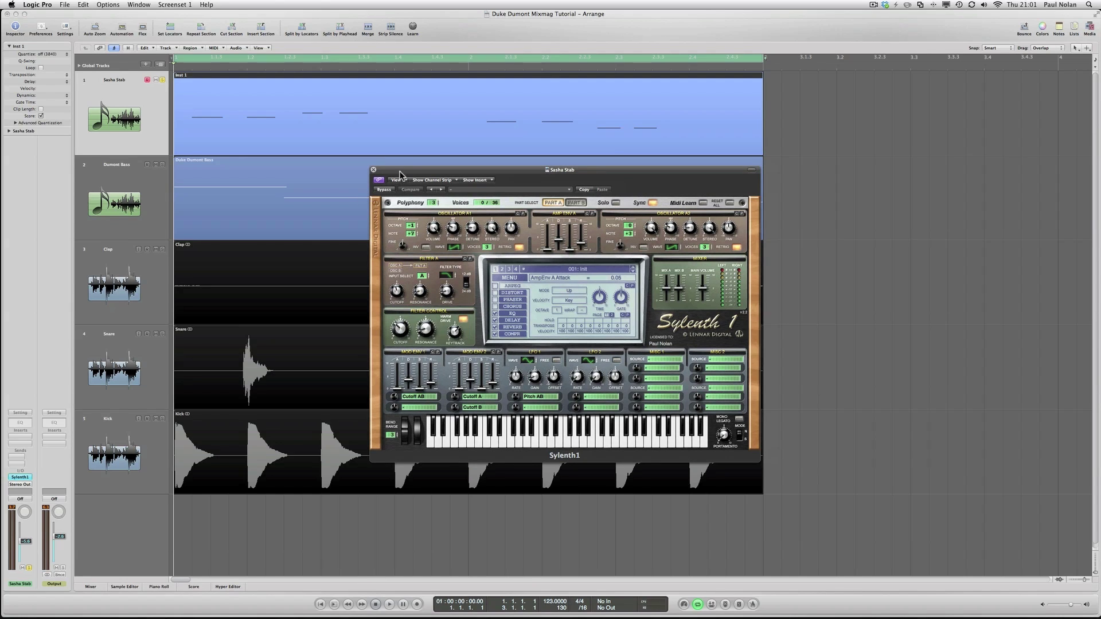
drag(402, 171, 355, 173)
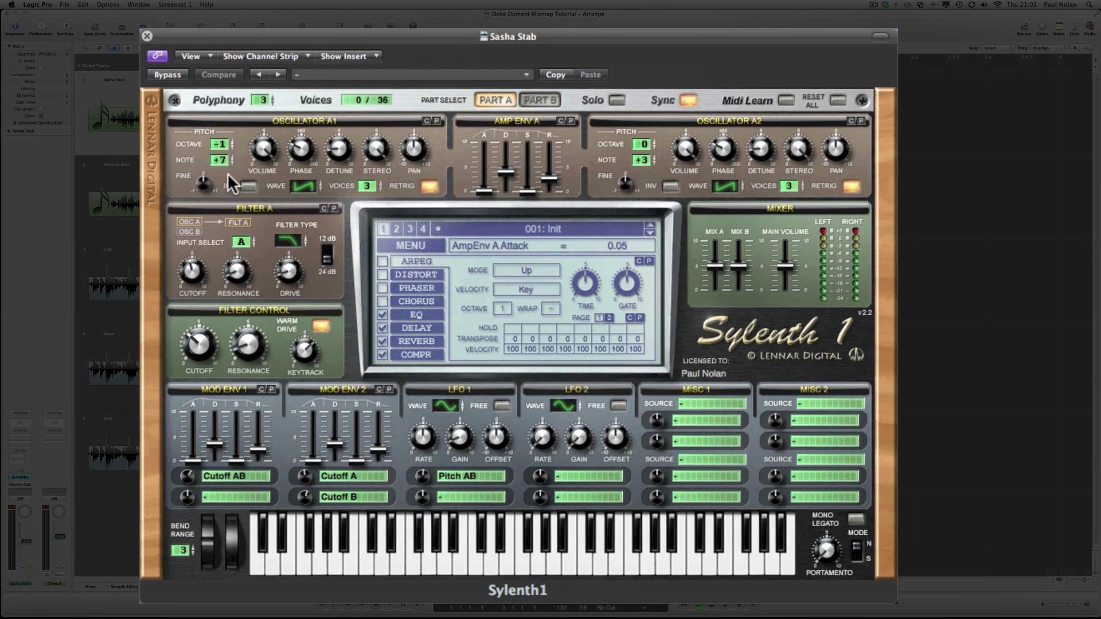
click(222, 145)
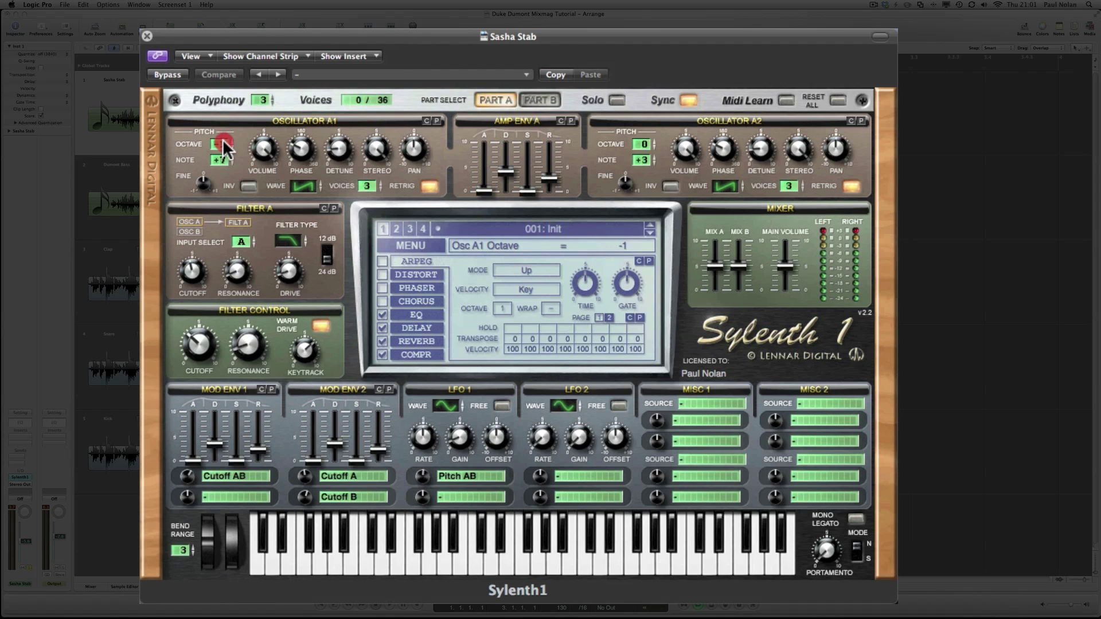
drag(223, 140, 223, 132)
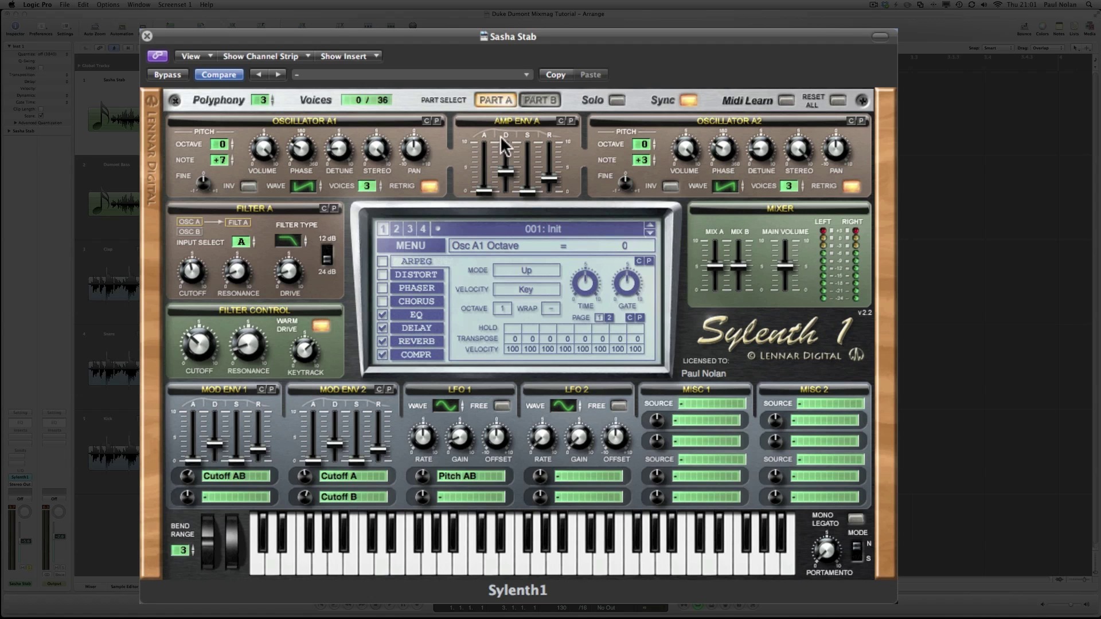
In Part B, set oscillator B1 to octave -2 and B2 to octave -1, and set the Filter Control cutoff to 7.01 Hz
click(539, 100)
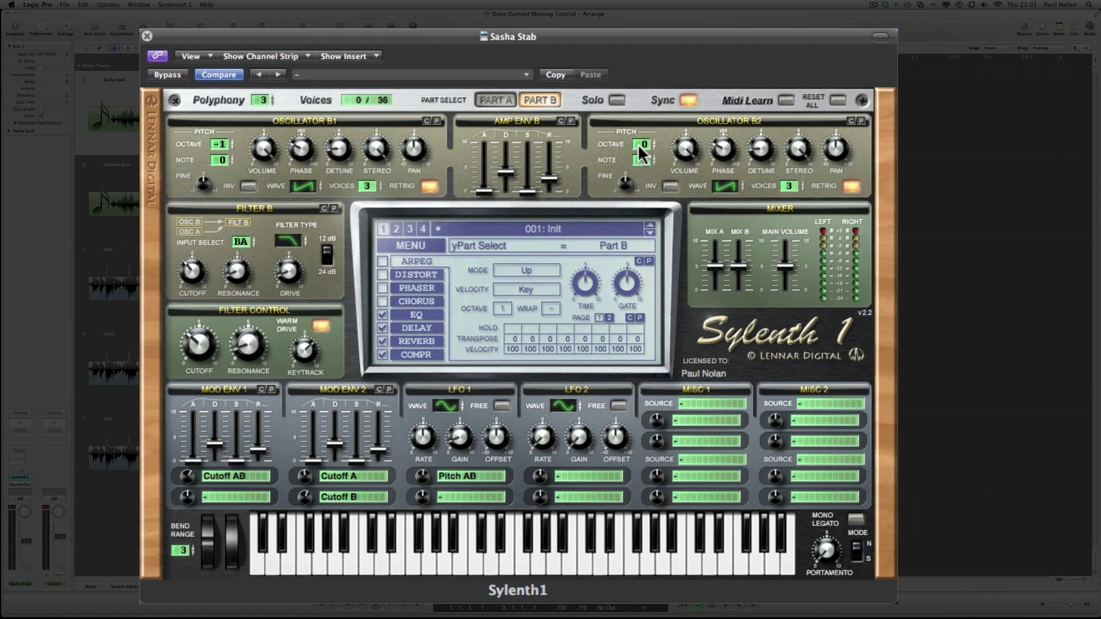
click(225, 149)
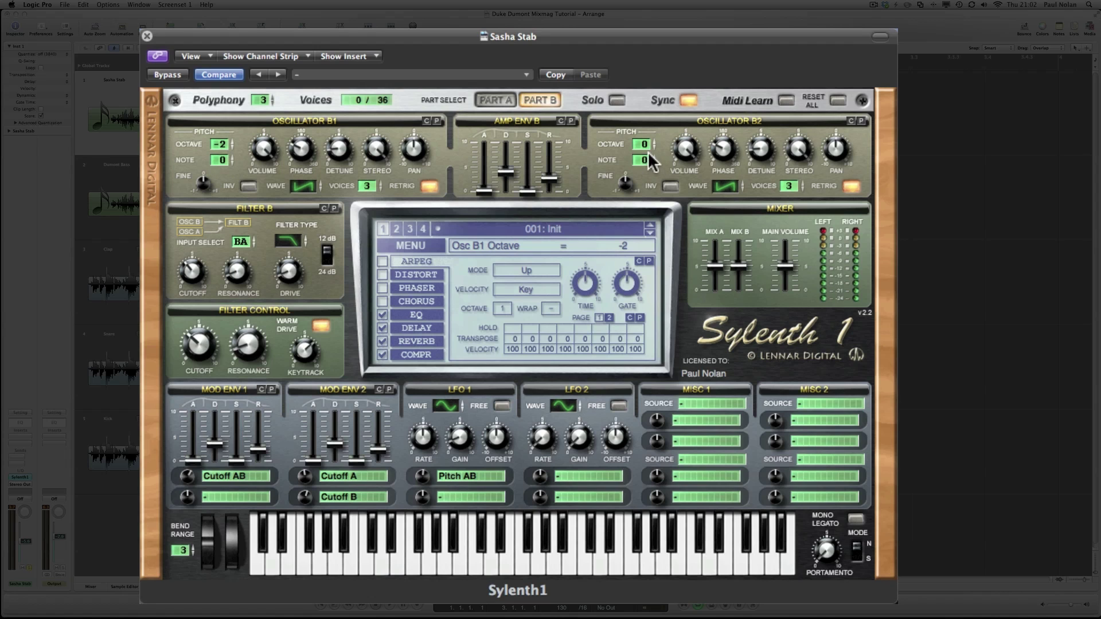
drag(645, 144, 644, 151)
mouse_move(195, 337)
mouse_down()
mouse_move(190, 362)
mouse_move(197, 352)
mouse_up()
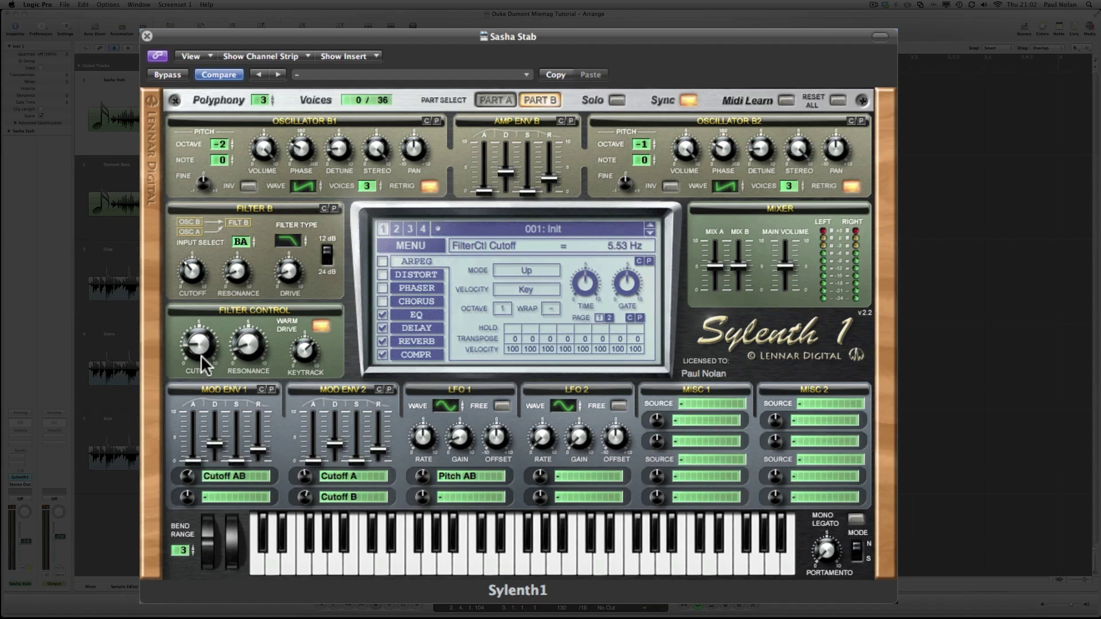
drag(207, 360, 204, 347)
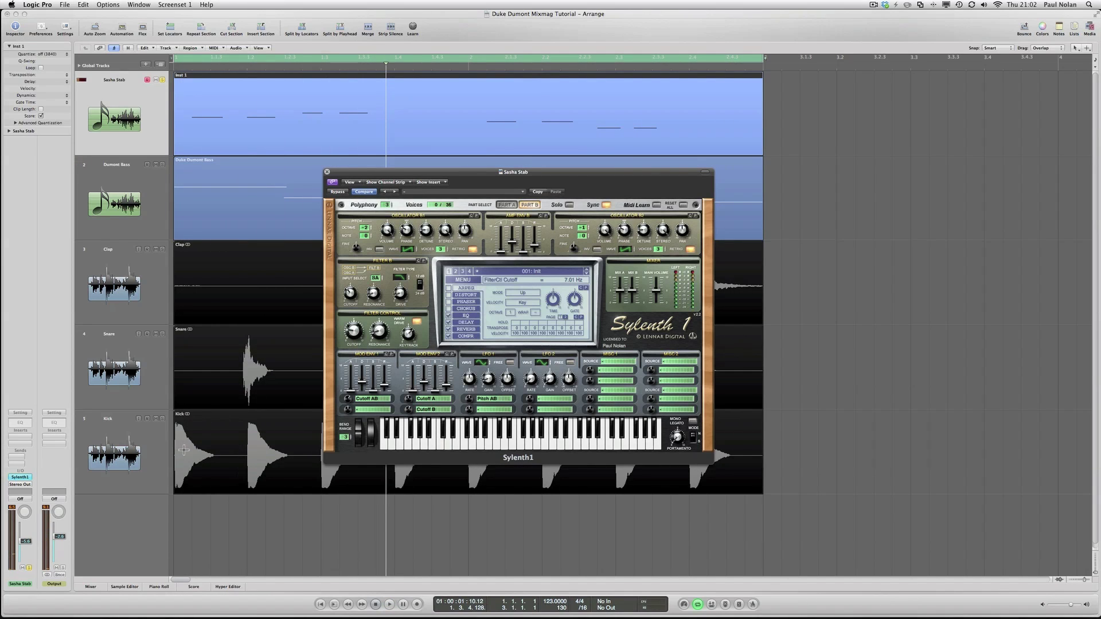
Add the Clap, Snare and Kick tracks to the solo and play them with the stab
click(162, 248)
click(162, 334)
click(162, 419)
key(space)
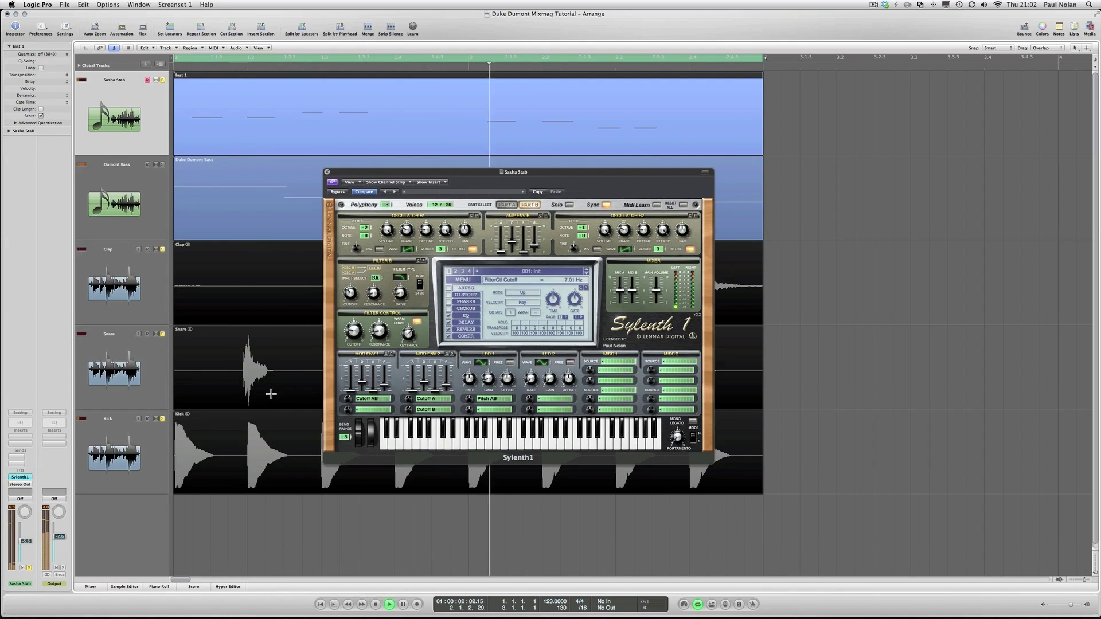
key(space)
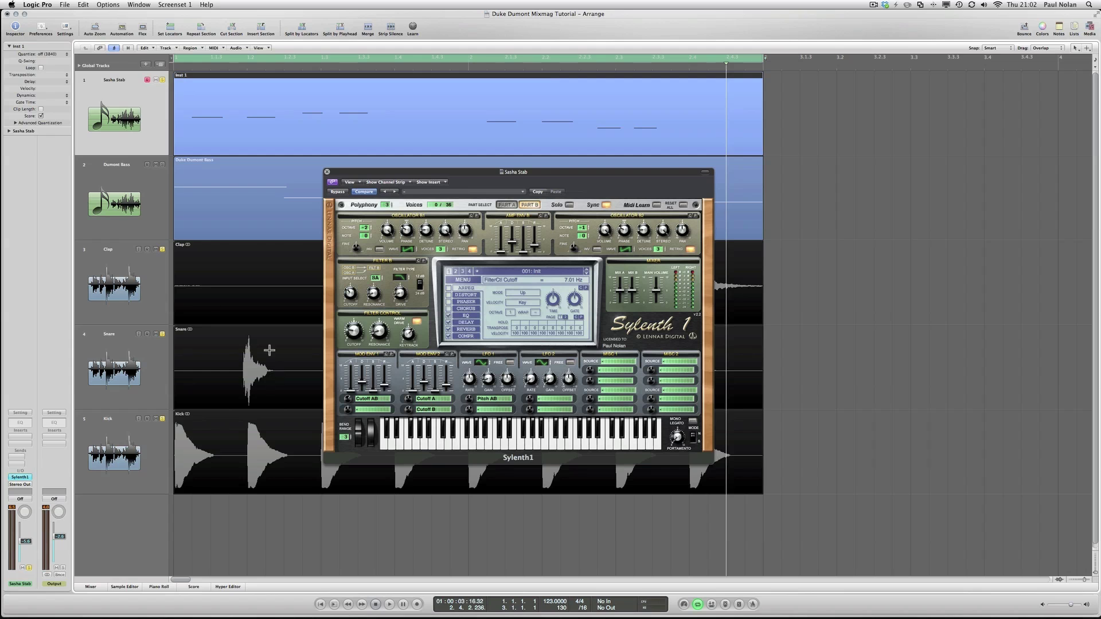
Solo only the Dumont Bass track and play the loop to hear the bass alone
click(133, 208)
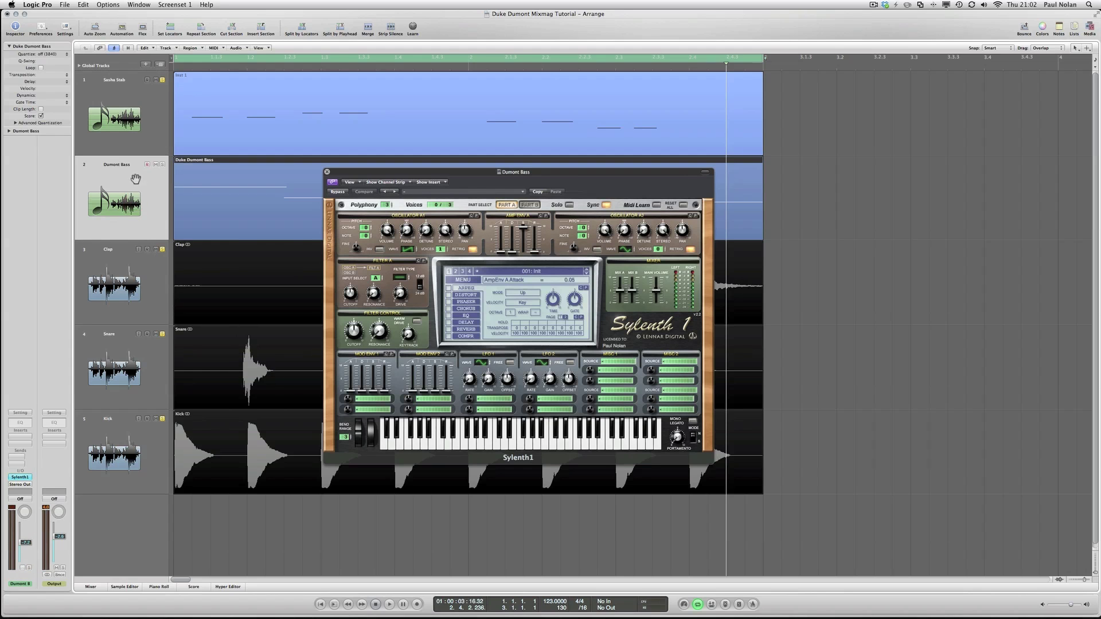
key(alt)
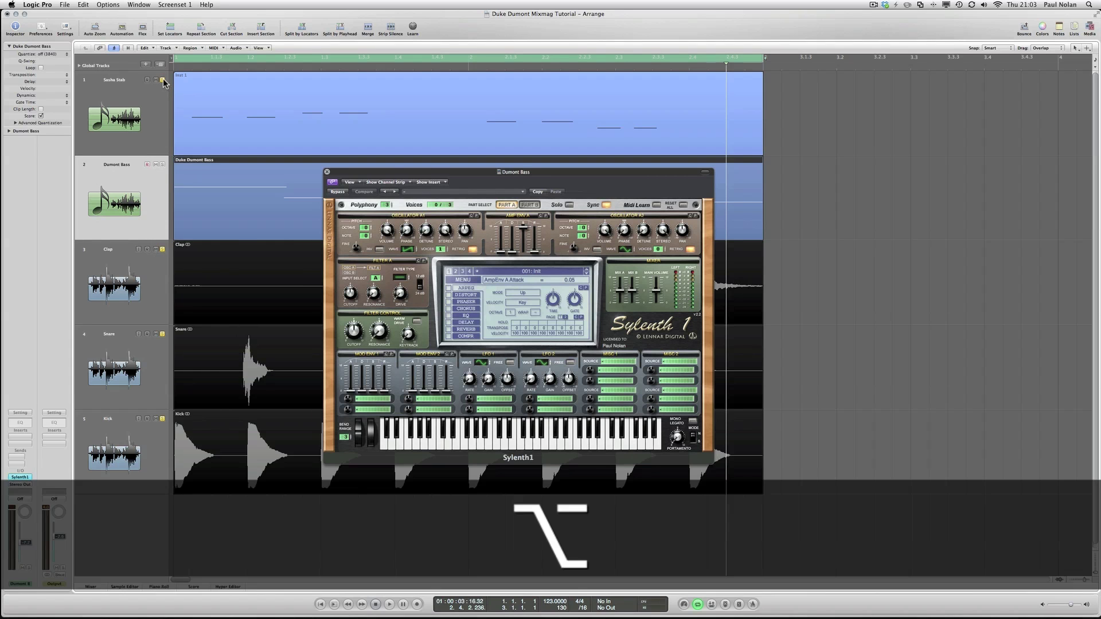
alt+click(162, 164)
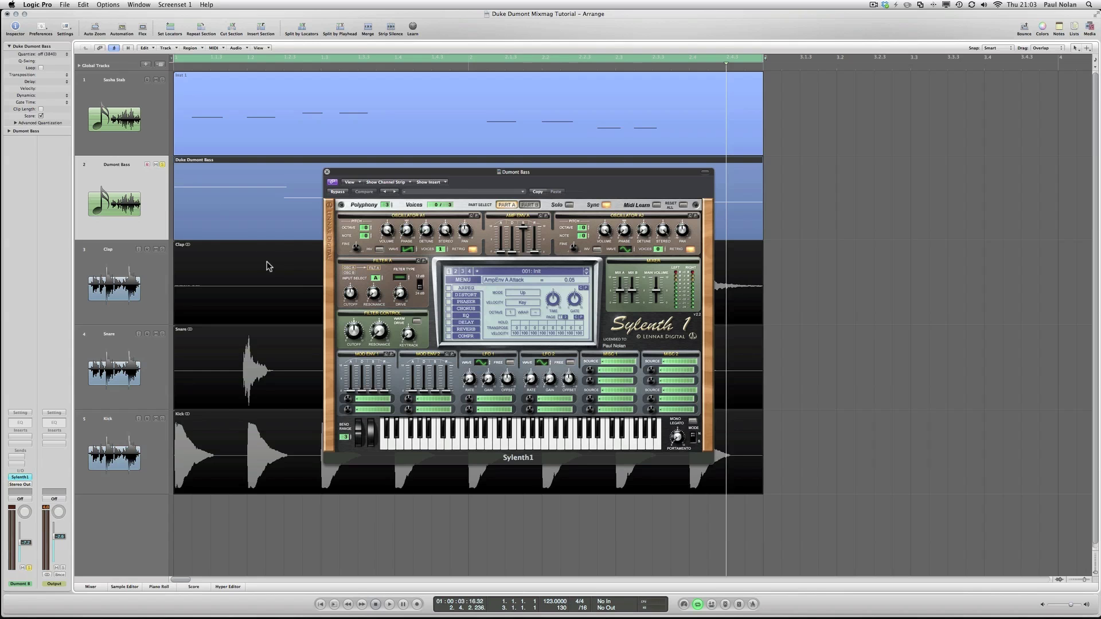
key(space)
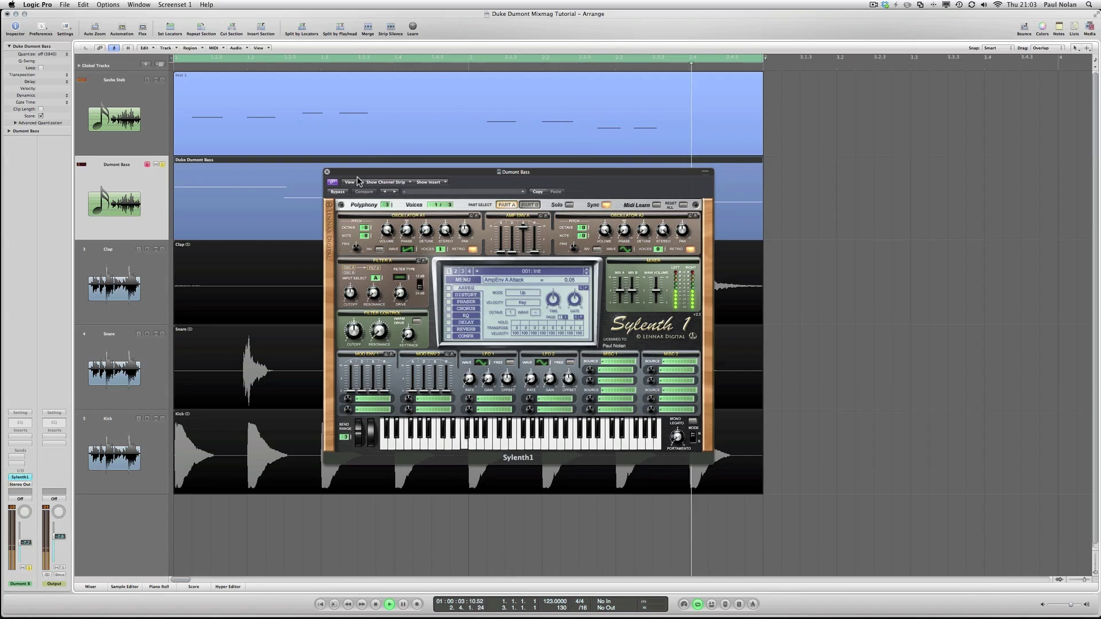
key(space)
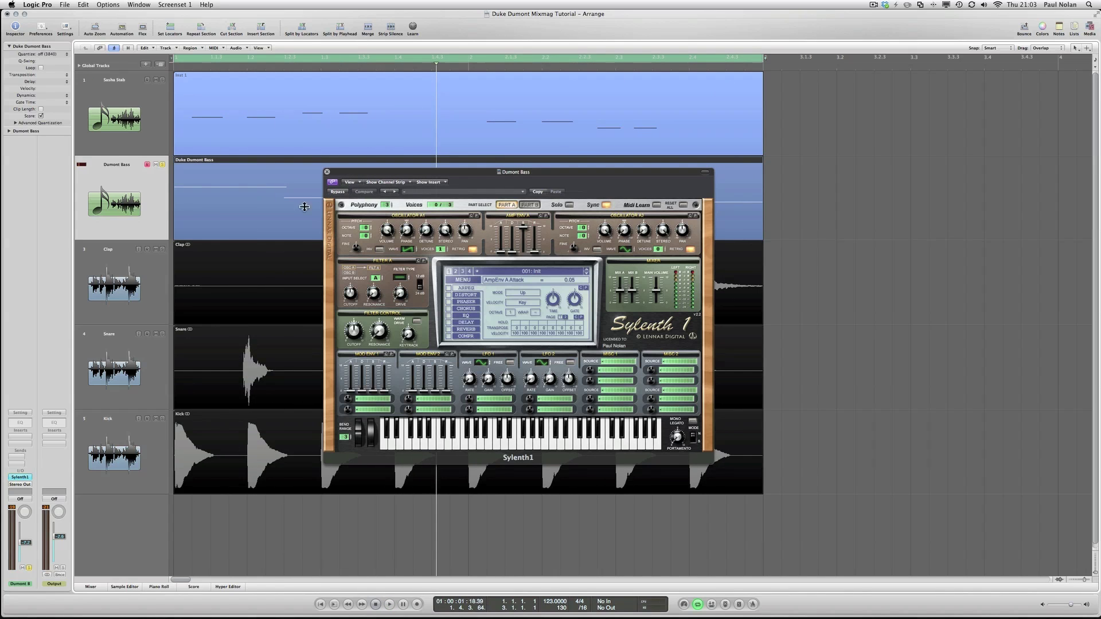
Open the Duke Dumont Bass region in the piano roll to view its notes, keeping the synth window clear of the region
drag(341, 172, 605, 65)
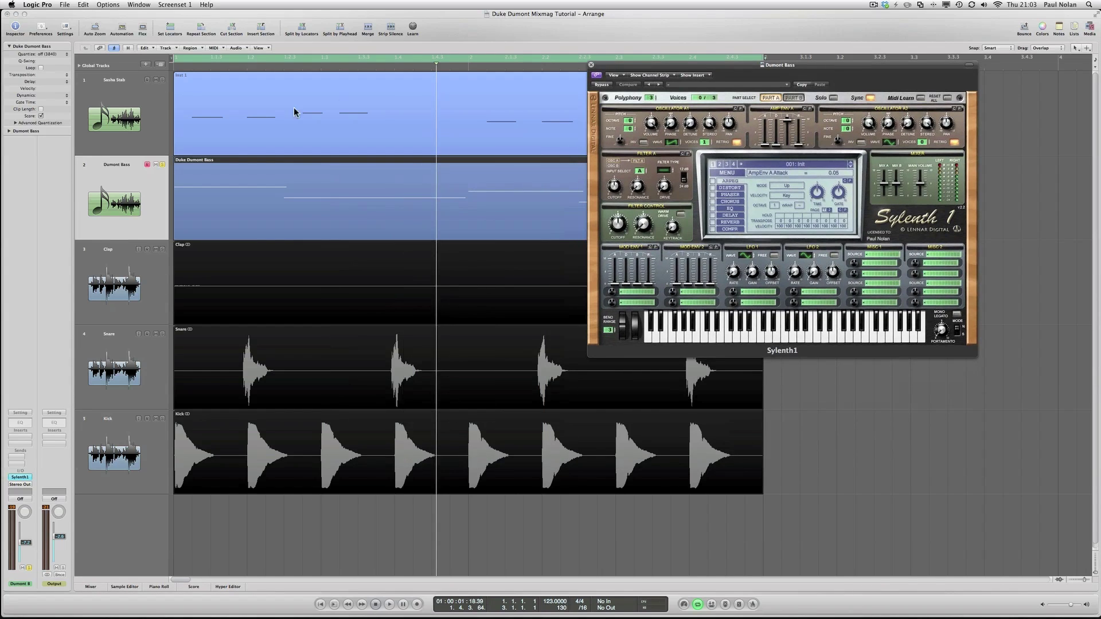
double_click(234, 163)
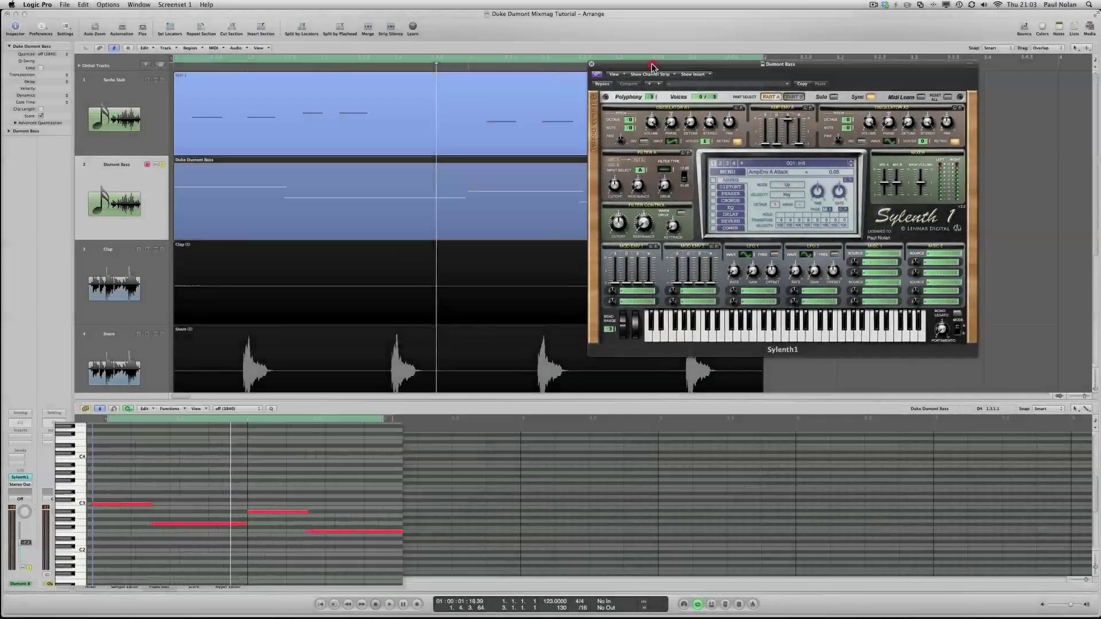
drag(630, 65, 353, 190)
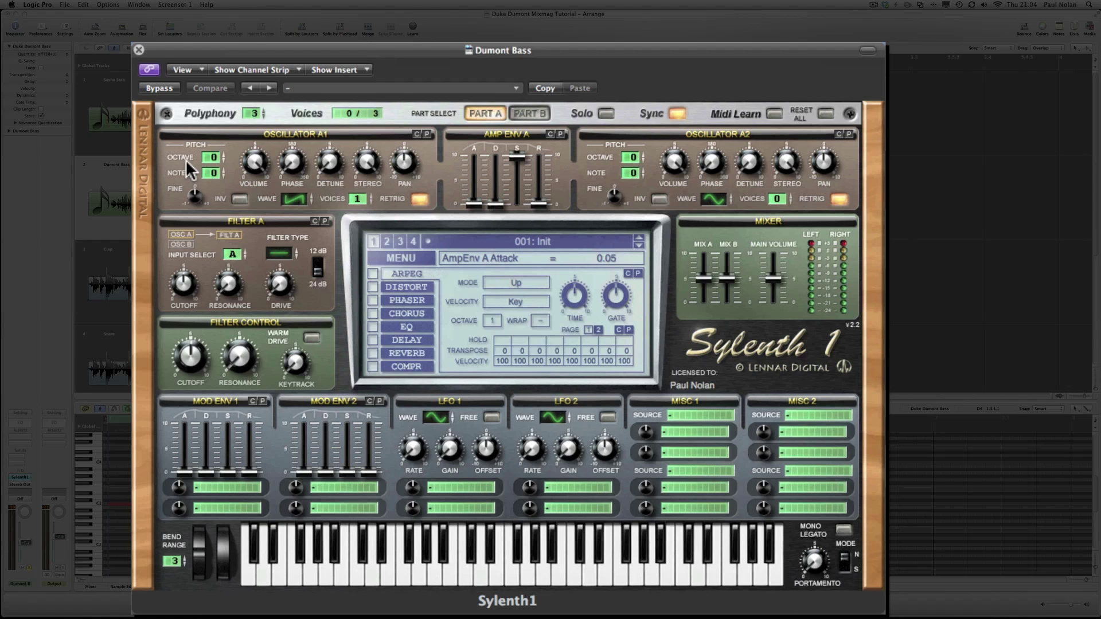
Set oscillator A1 of the Dumont Bass synth to octave -2 with 8 voices, and adjust its detune
drag(210, 154, 209, 191)
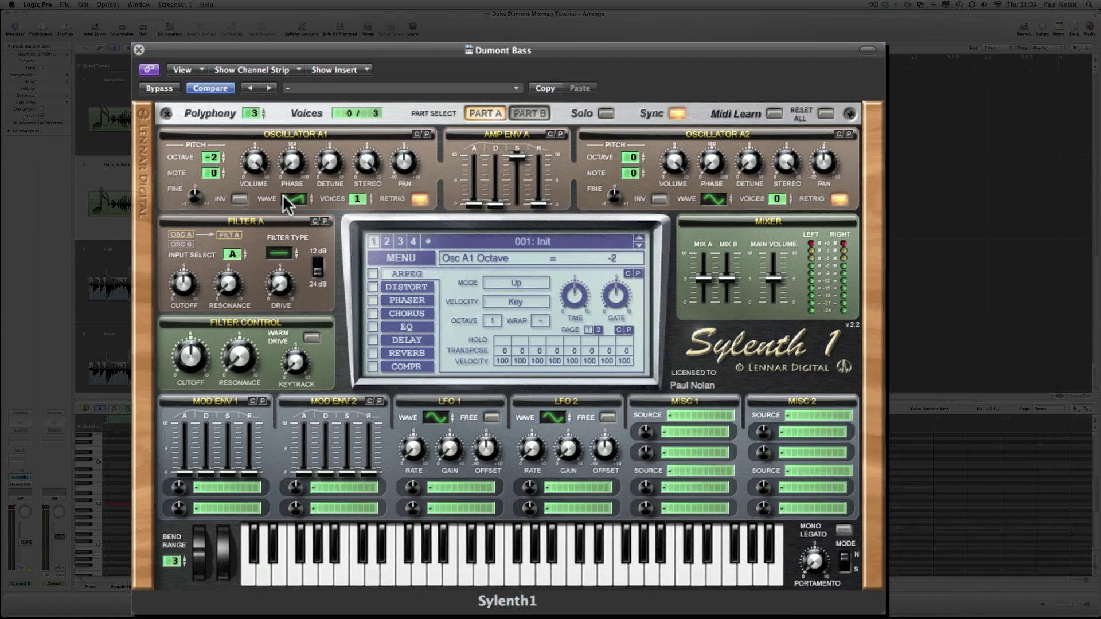
drag(360, 197, 373, 132)
drag(330, 166, 332, 87)
drag(329, 163, 327, 168)
In Part B, set oscillator B1 to octave -2 with detune 4.00 and 5 voices
click(527, 113)
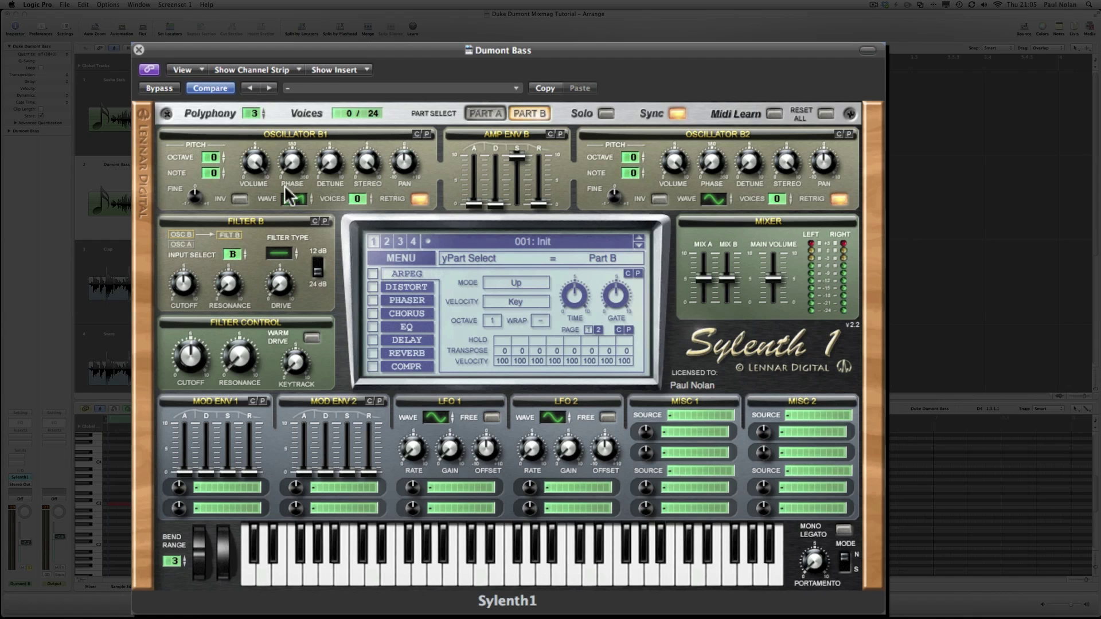
drag(212, 165, 213, 185)
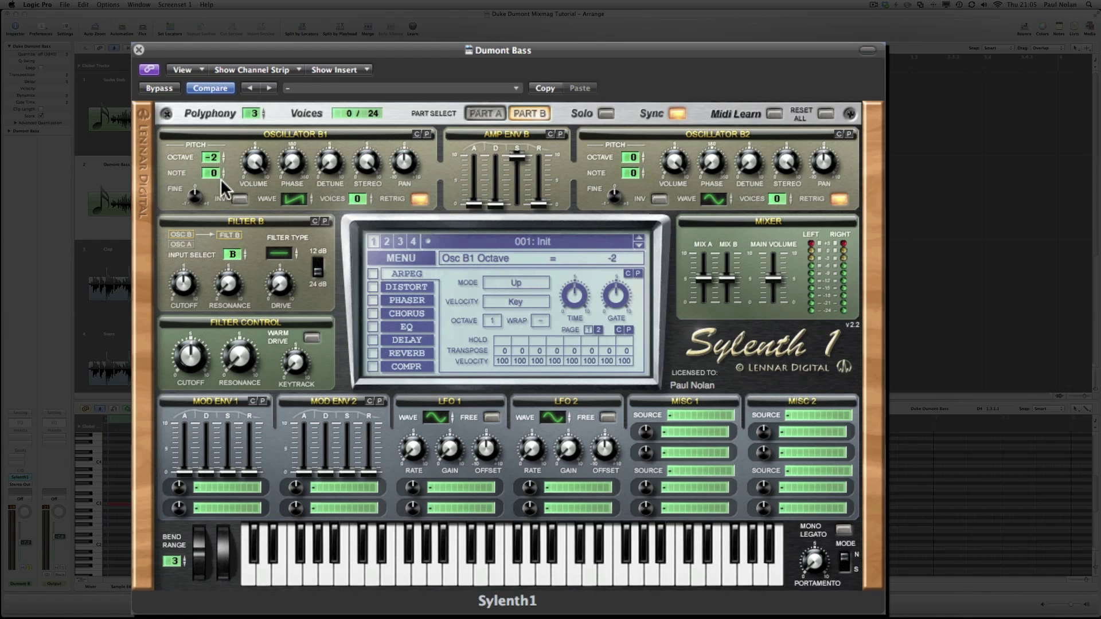
drag(322, 163, 322, 91)
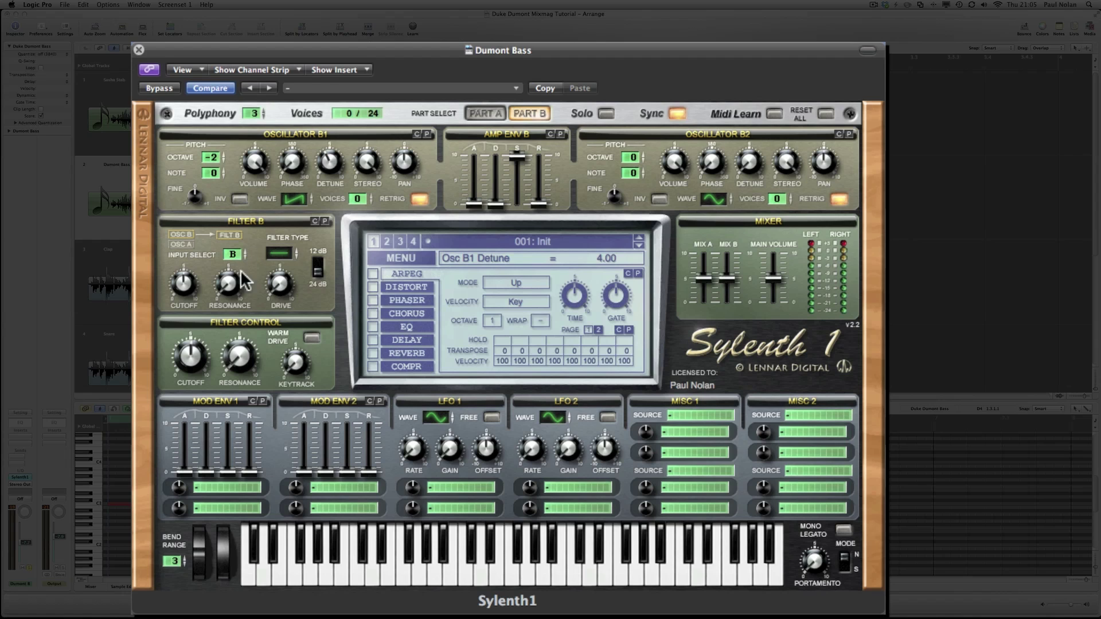
drag(360, 195, 361, 152)
Set oscillator B2 to a sine wave with 8 voices at octave -2
click(714, 201)
click(709, 196)
drag(781, 197, 783, 102)
drag(639, 153, 637, 183)
key(Return)
In Part A, set Filter A to Lowpass with a 12 dB slope
click(485, 113)
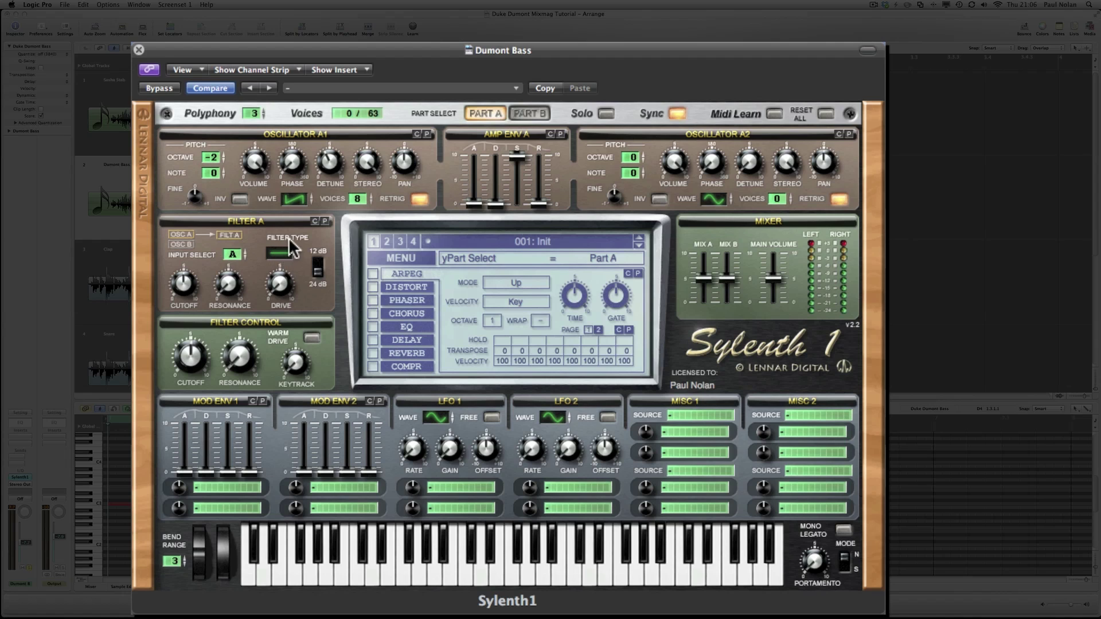
drag(286, 254, 285, 231)
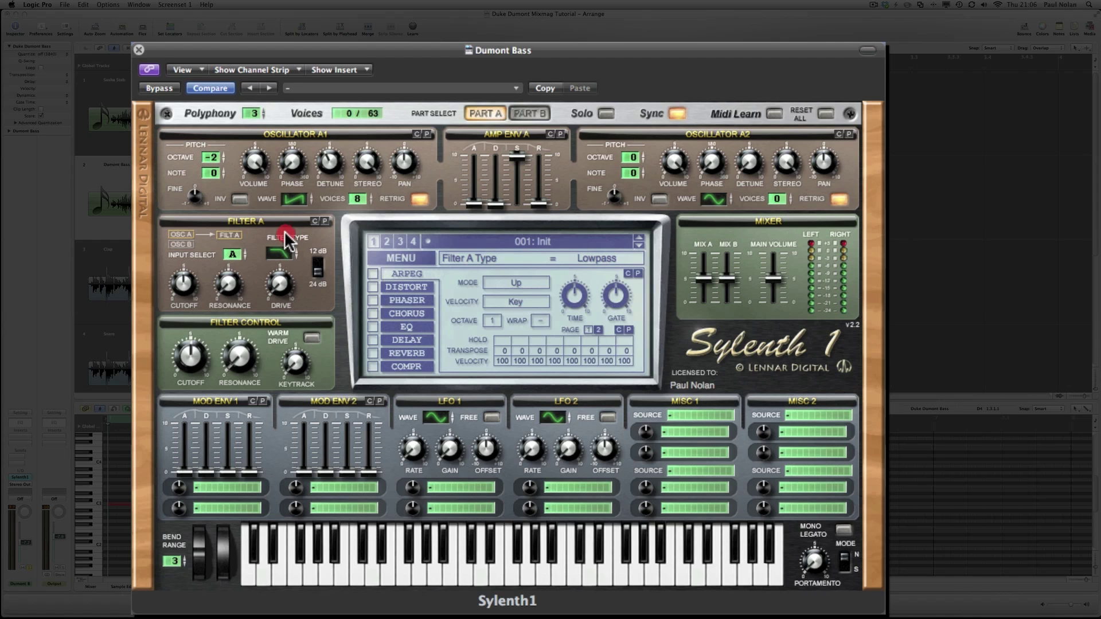
click(317, 275)
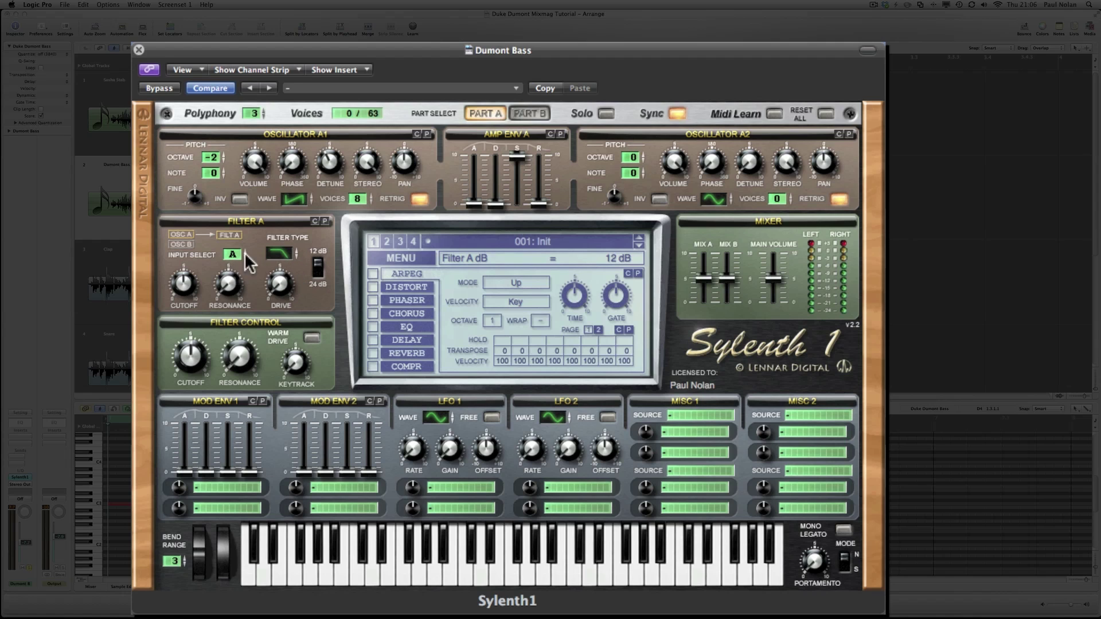
In Part B, set Filter B to Lowpass with a 12 dB slope and lower the Filter Control cutoff to 5.53 Hz
click(530, 113)
drag(281, 254, 288, 237)
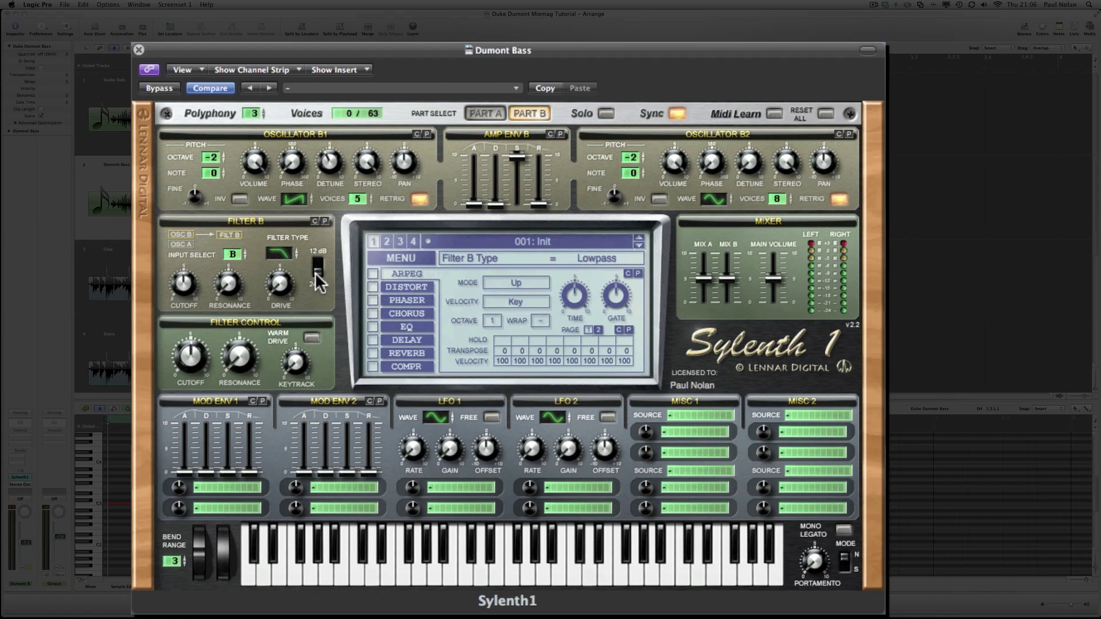
mouse_move(314, 271)
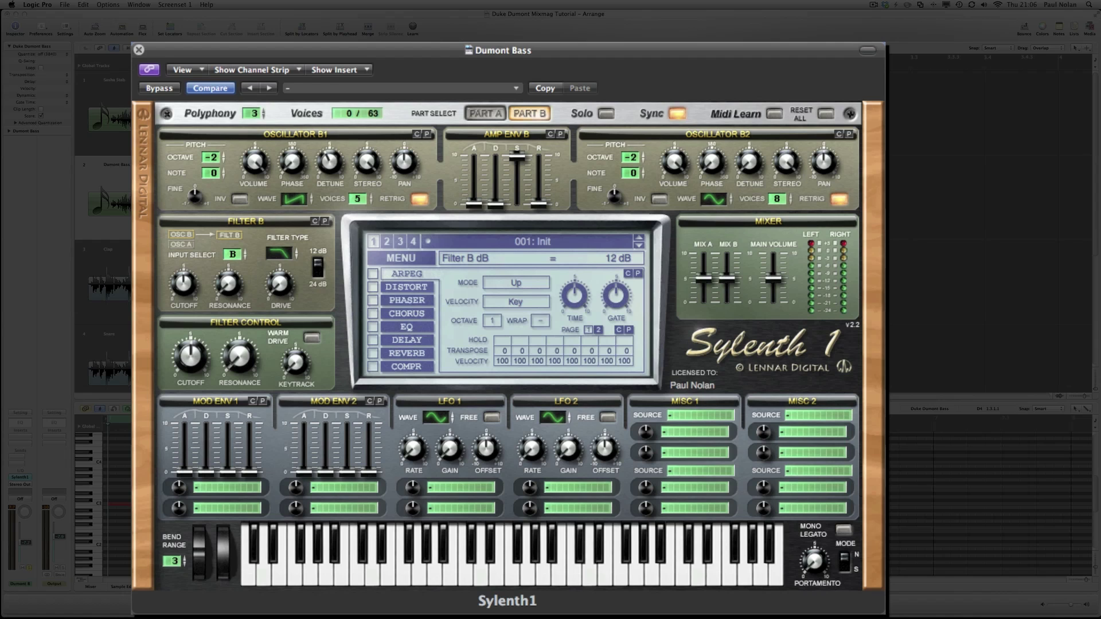
click(187, 362)
drag(187, 362, 181, 399)
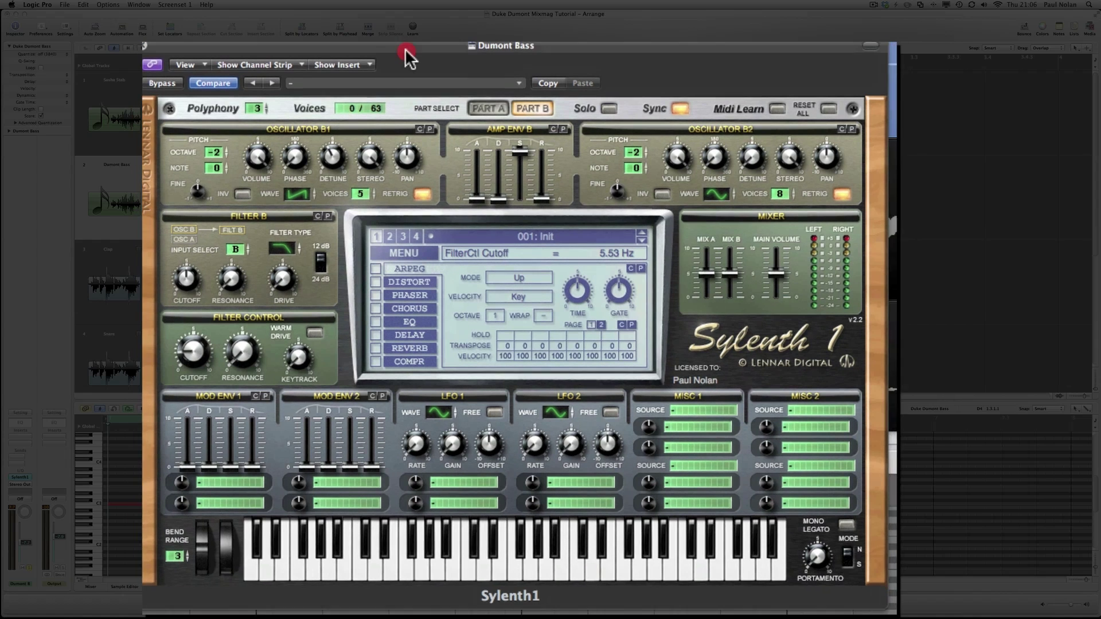
Raise the Filter Control cutoff to 12.39 Hz while auditioning the bass in Part B
drag(405, 48, 422, 49)
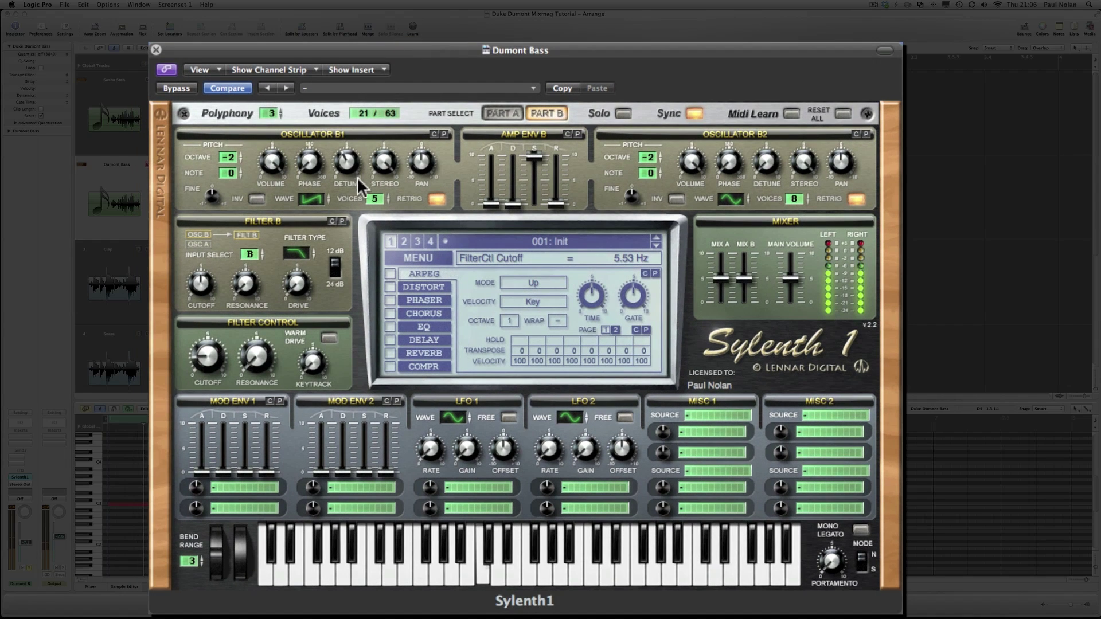
drag(205, 348, 204, 328)
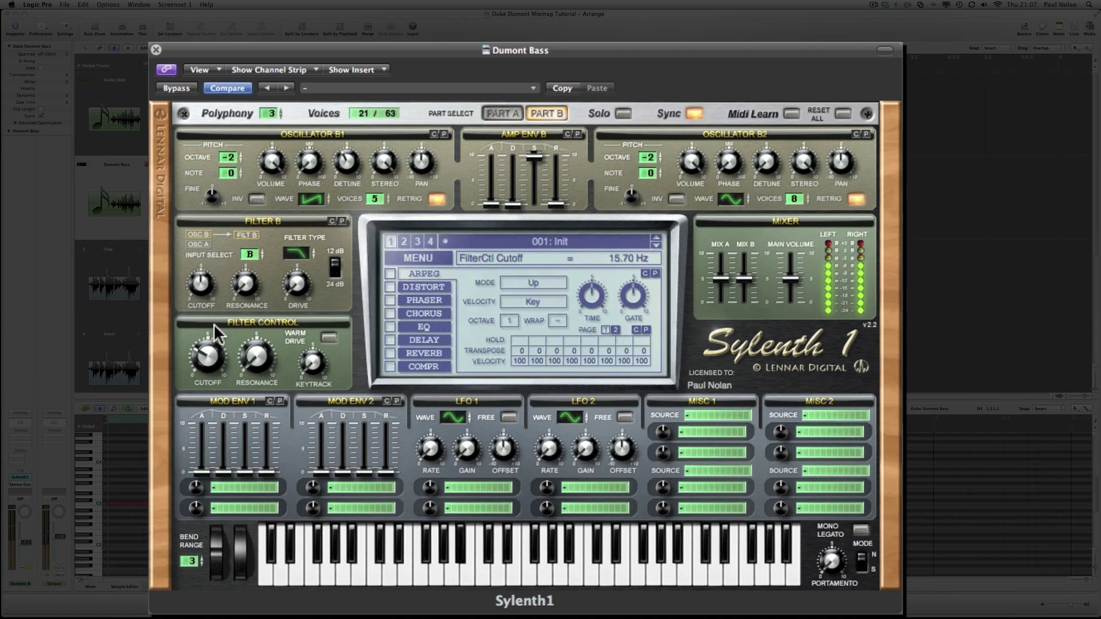
drag(207, 351, 207, 362)
key(Return)
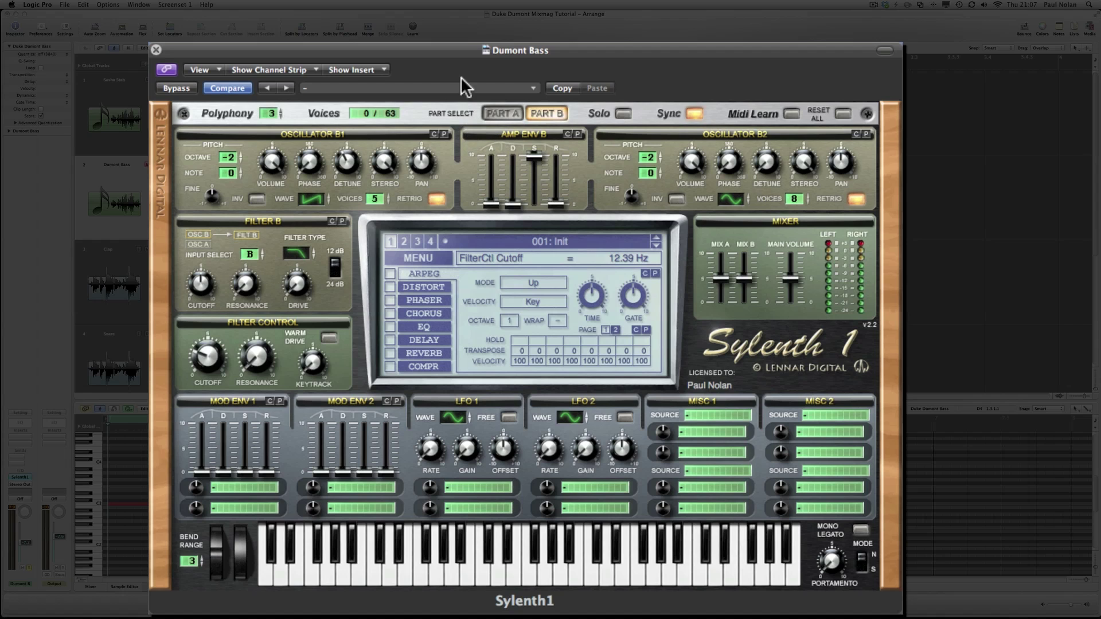
Slightly raise the amp envelope attack and release in Part A and Part B, with Part B's release at 0.39
click(497, 113)
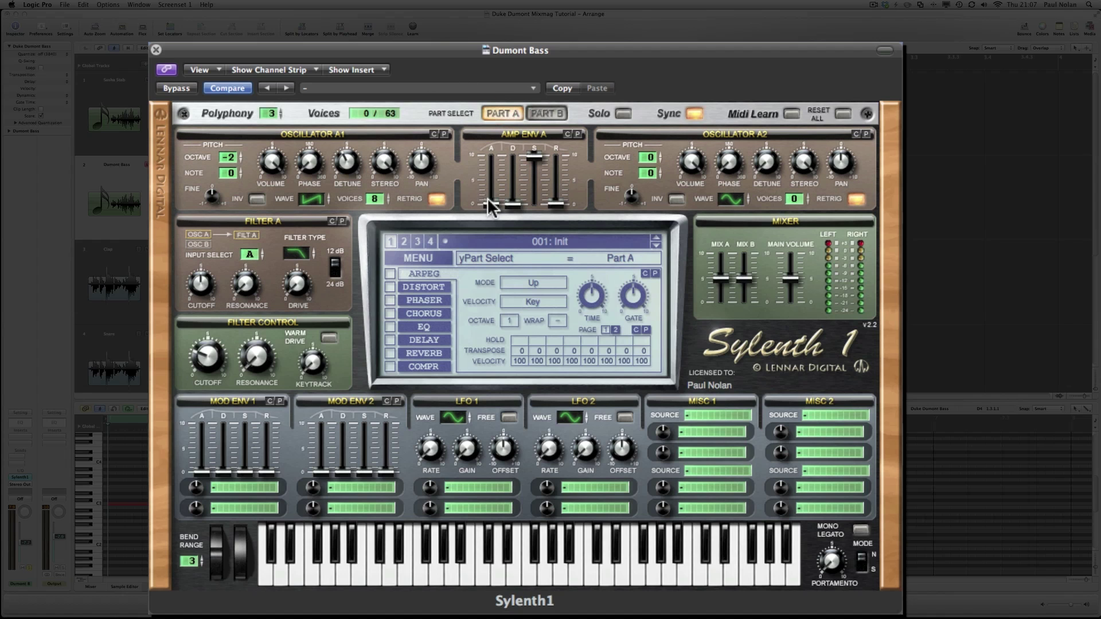
drag(486, 202, 488, 193)
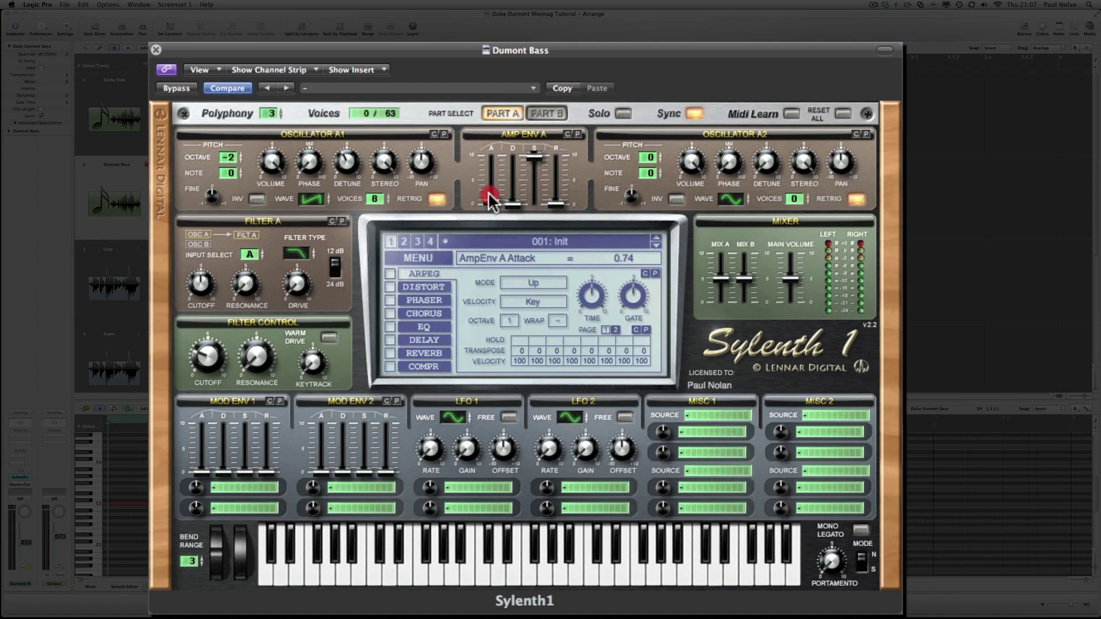
click(557, 202)
click(547, 113)
click(492, 202)
click(561, 205)
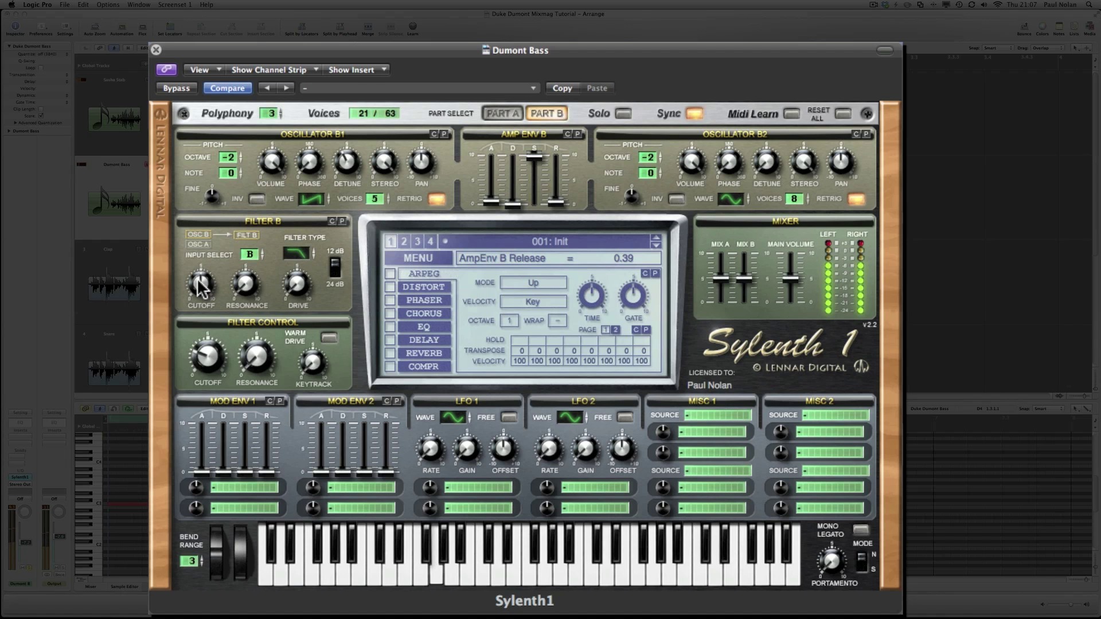
Adjust the Filter B cutoff in Part B and lower the Filter Control cutoff to 8.88 Hz
drag(201, 288, 202, 264)
click(502, 112)
drag(206, 358, 207, 361)
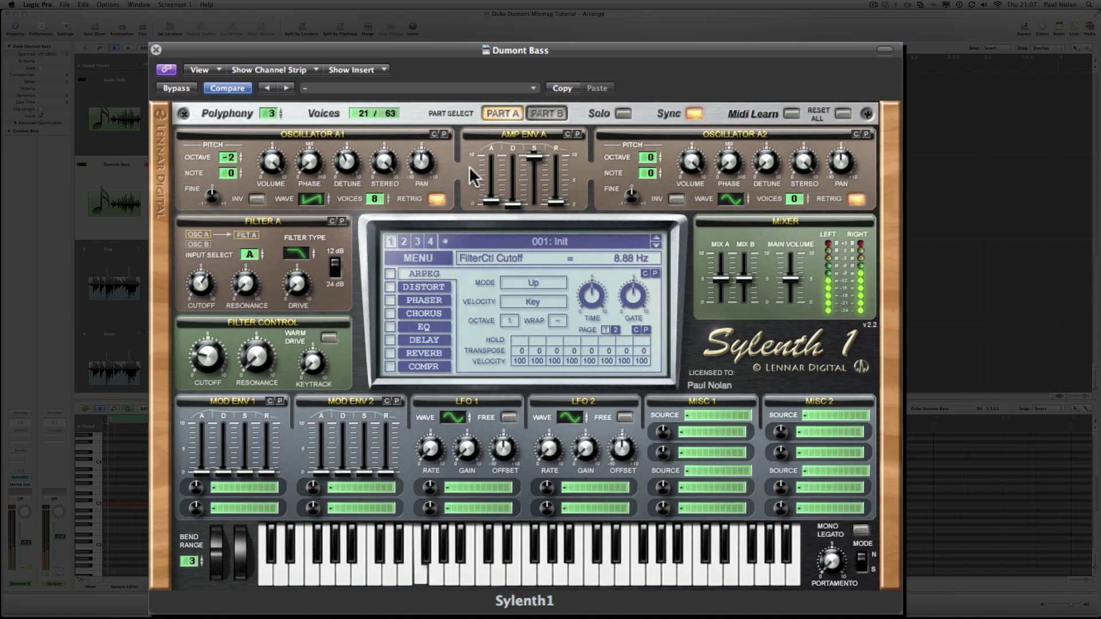
Turn off Retrig for oscillator A1 and oscillator B1
click(436, 199)
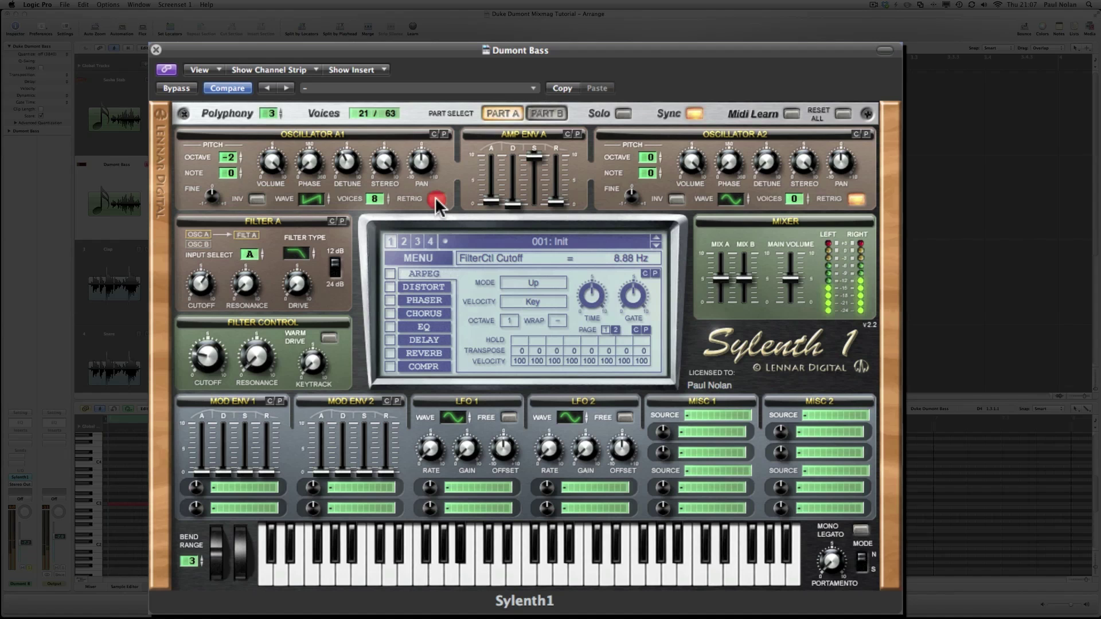
click(543, 114)
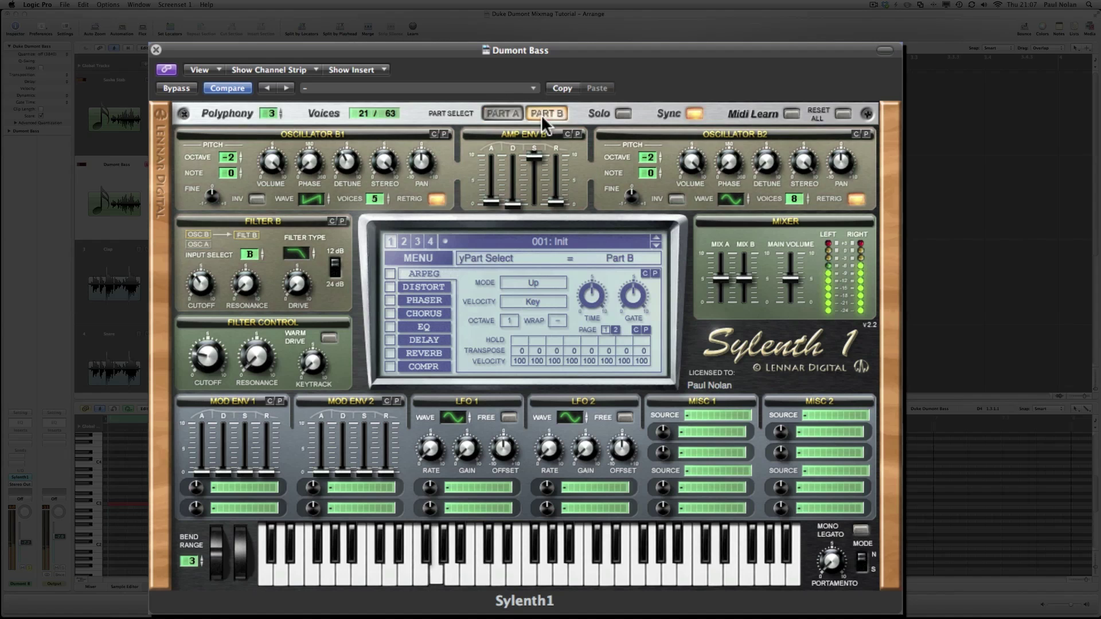
click(436, 199)
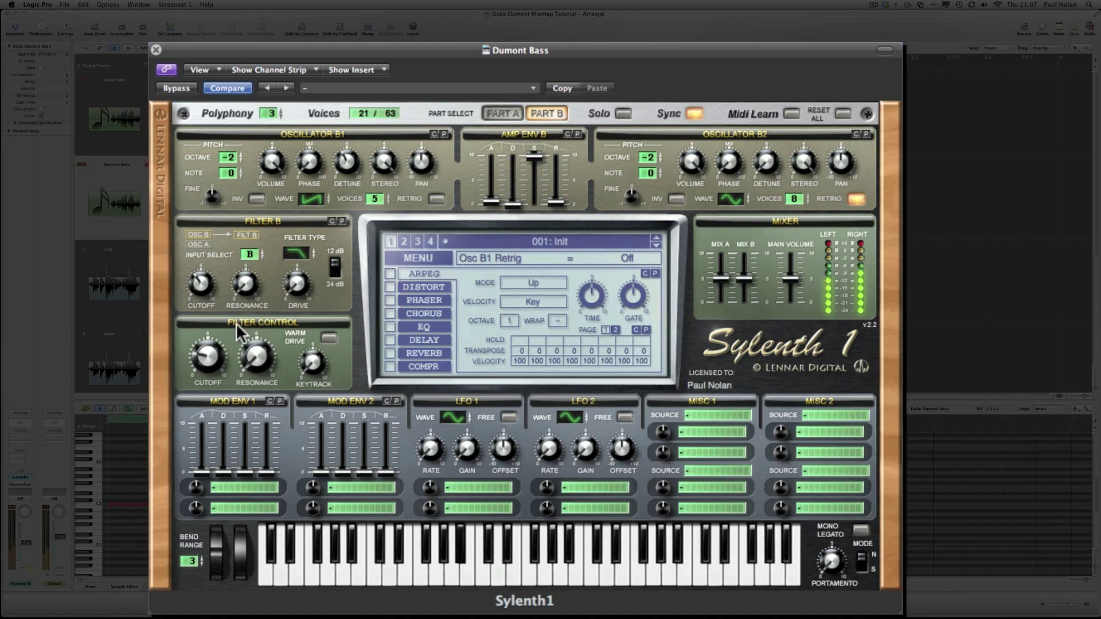
Adjust the Filter A cutoff in Part A and lower the Filter Control cutoff to 4.79 Hz
click(204, 359)
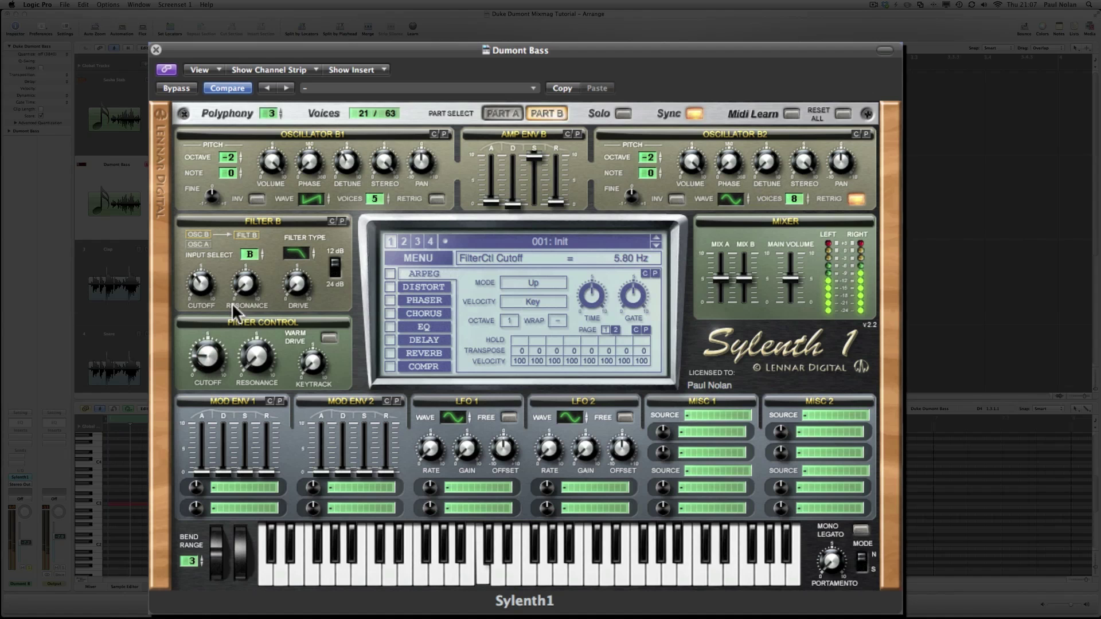
click(502, 113)
mouse_move(202, 284)
mouse_down()
mouse_move(202, 296)
mouse_move(204, 266)
mouse_move(196, 280)
mouse_up()
click(204, 360)
drag(204, 361, 213, 381)
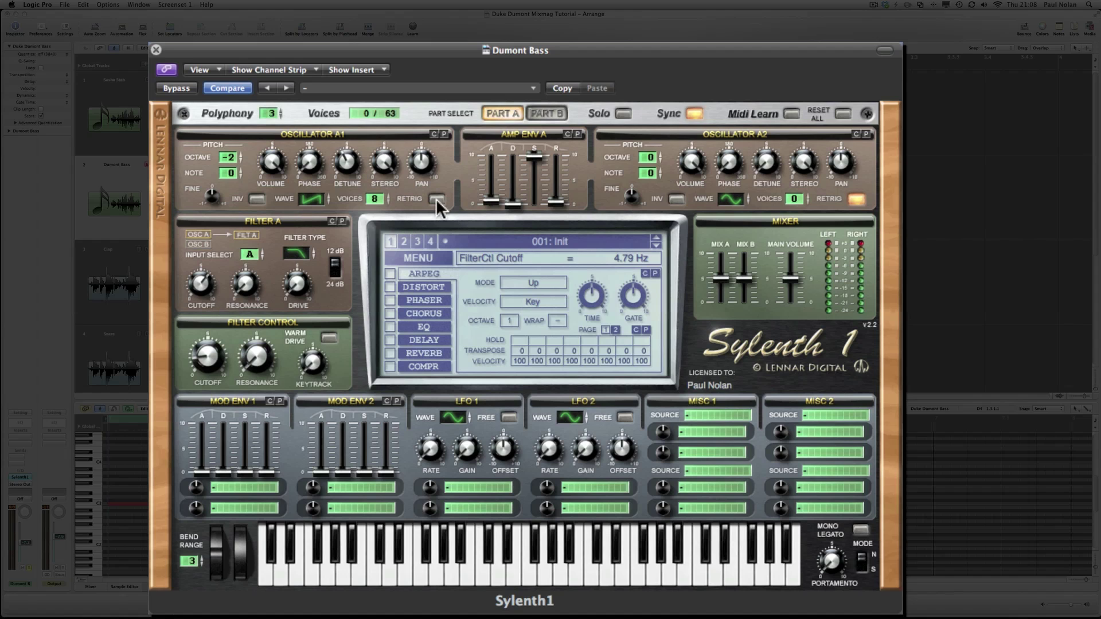
Compare the oscillator, envelope and filter settings of Part A and Part B
click(532, 115)
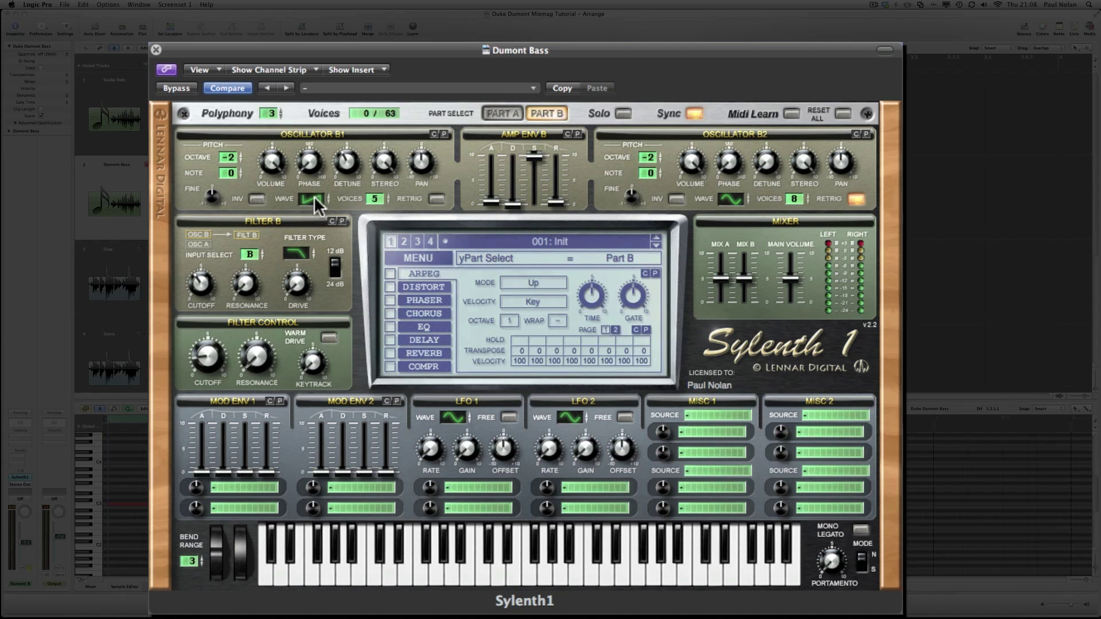
click(502, 113)
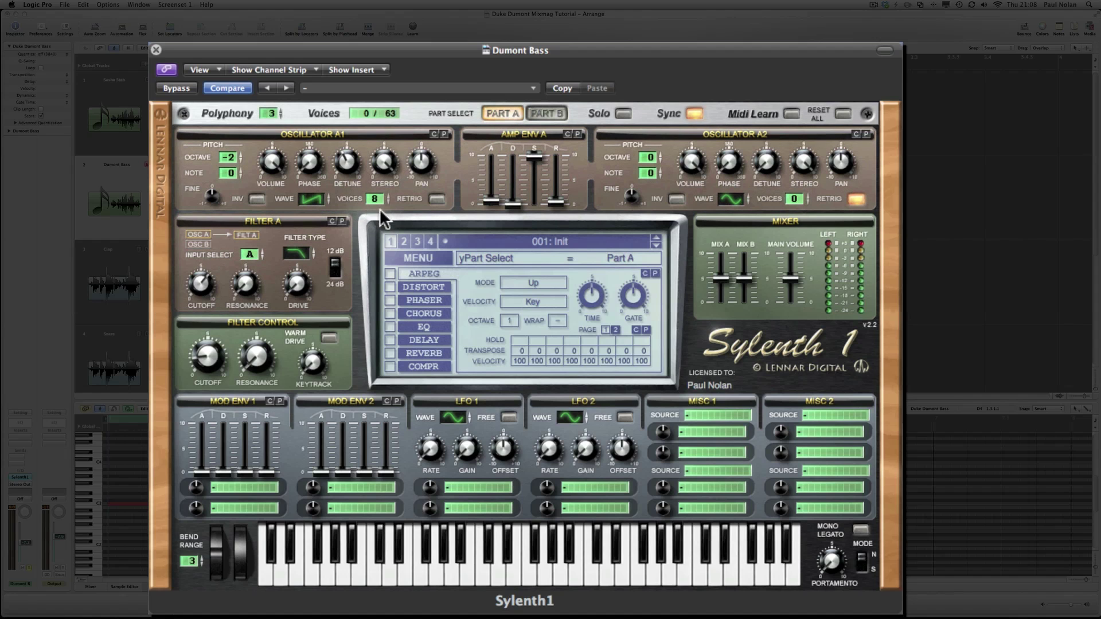
drag(204, 49, 244, 58)
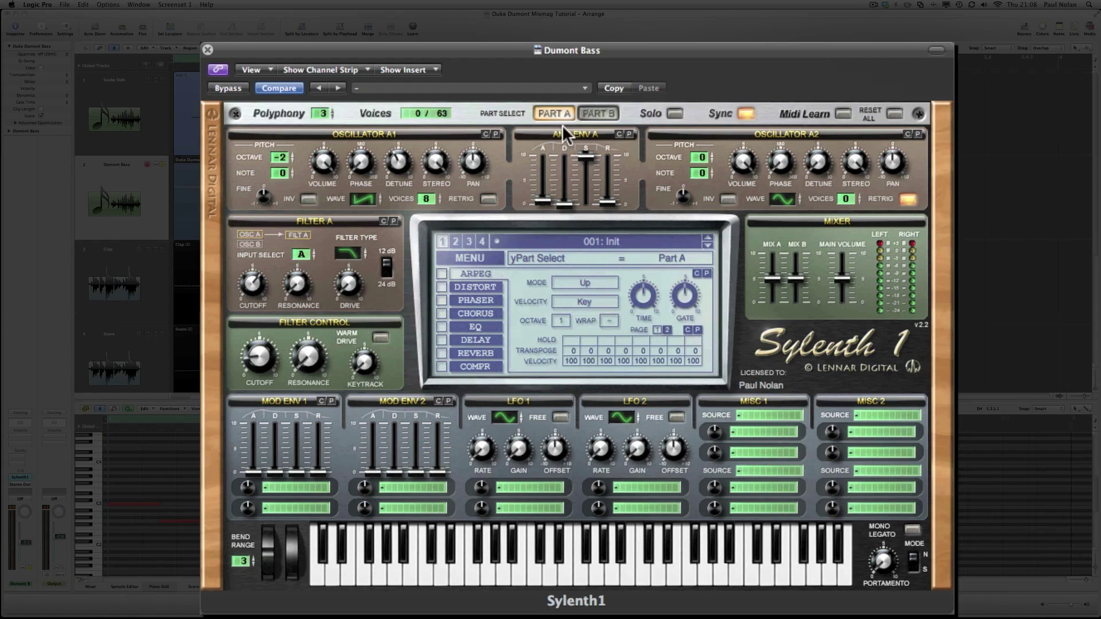
click(590, 113)
click(591, 112)
click(592, 109)
click(591, 109)
click(590, 112)
click(590, 113)
click(590, 111)
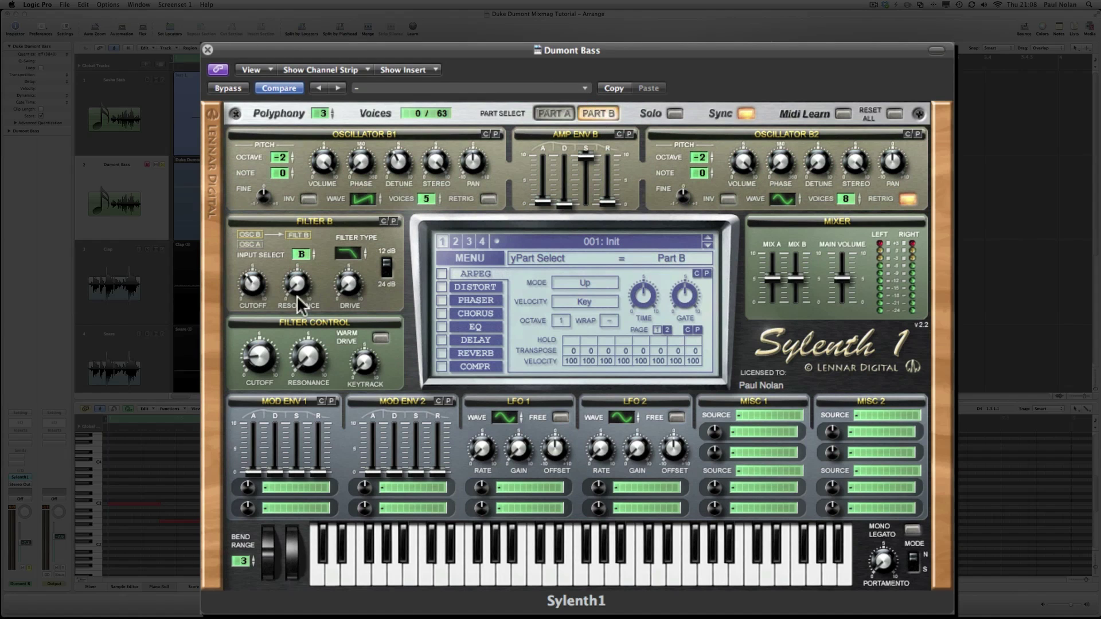
Fine-tune the Filter A cutoff in Part A and set the Filter B cutoff in Part B to 51.44 Hz
click(546, 112)
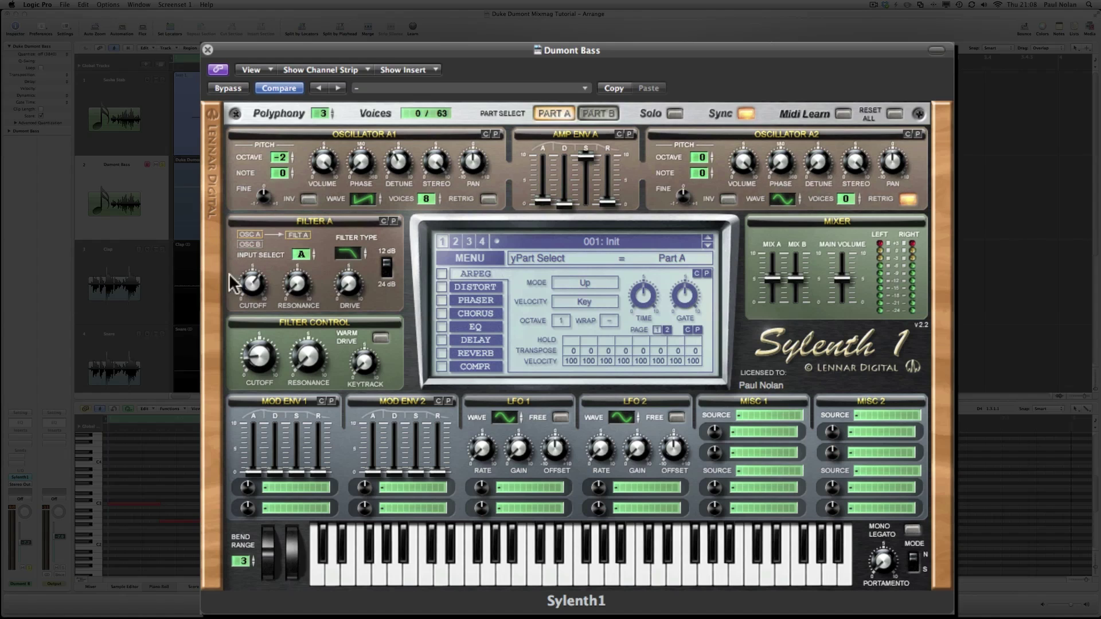
mouse_move(249, 292)
mouse_down()
mouse_move(253, 277)
mouse_move(253, 299)
mouse_up()
click(594, 114)
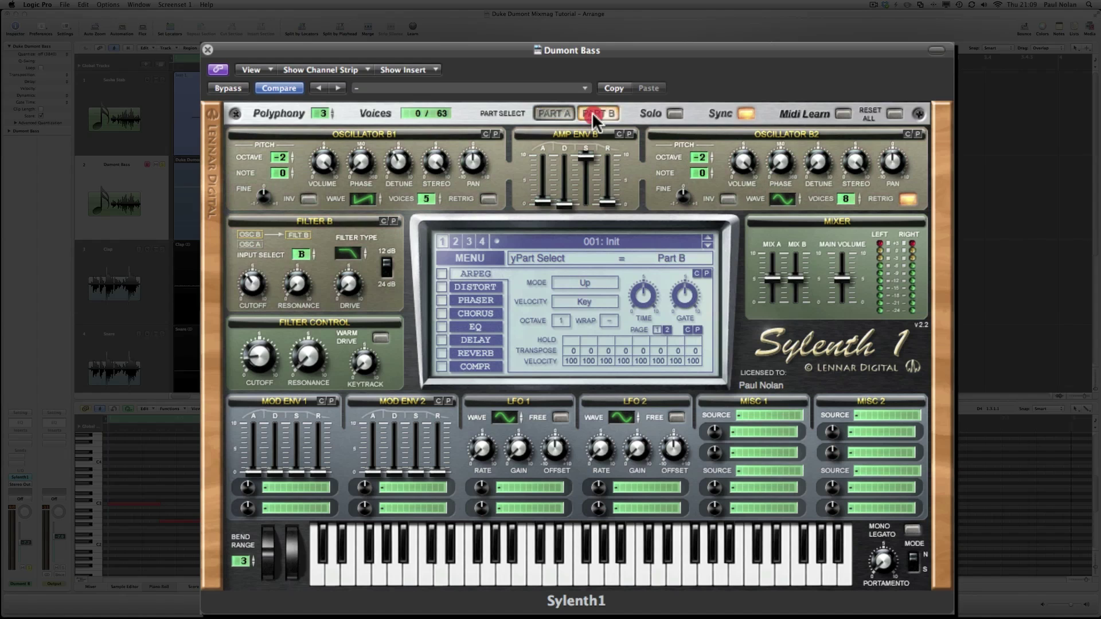
drag(249, 282, 250, 261)
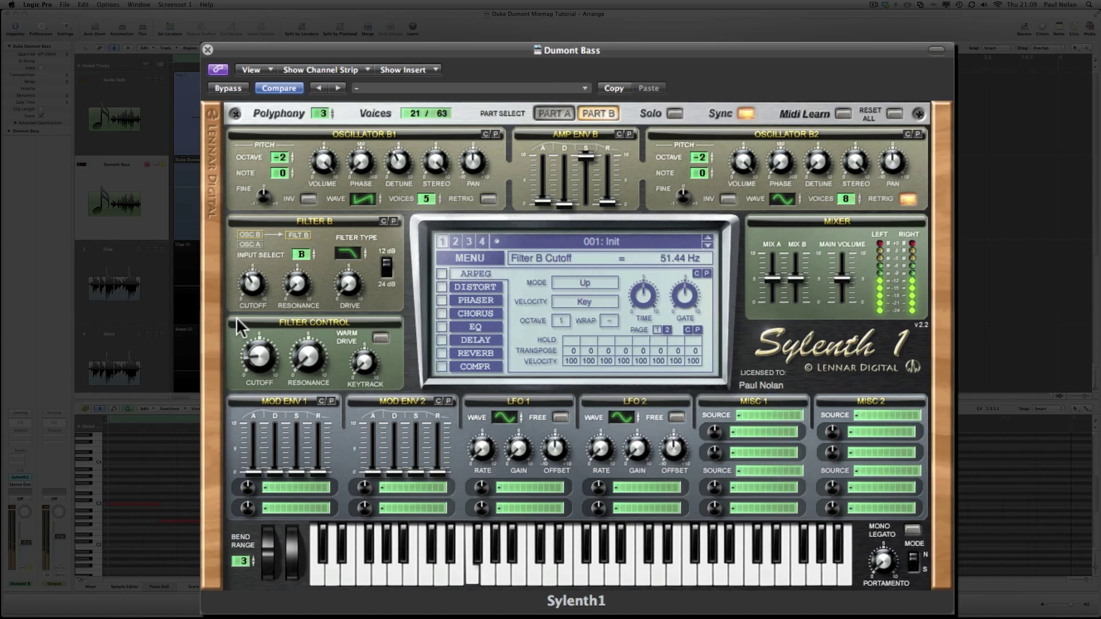
Lengthen the amp envelope release in Part B and Part A, setting Part A's release to 2.28
drag(610, 202, 612, 179)
click(555, 117)
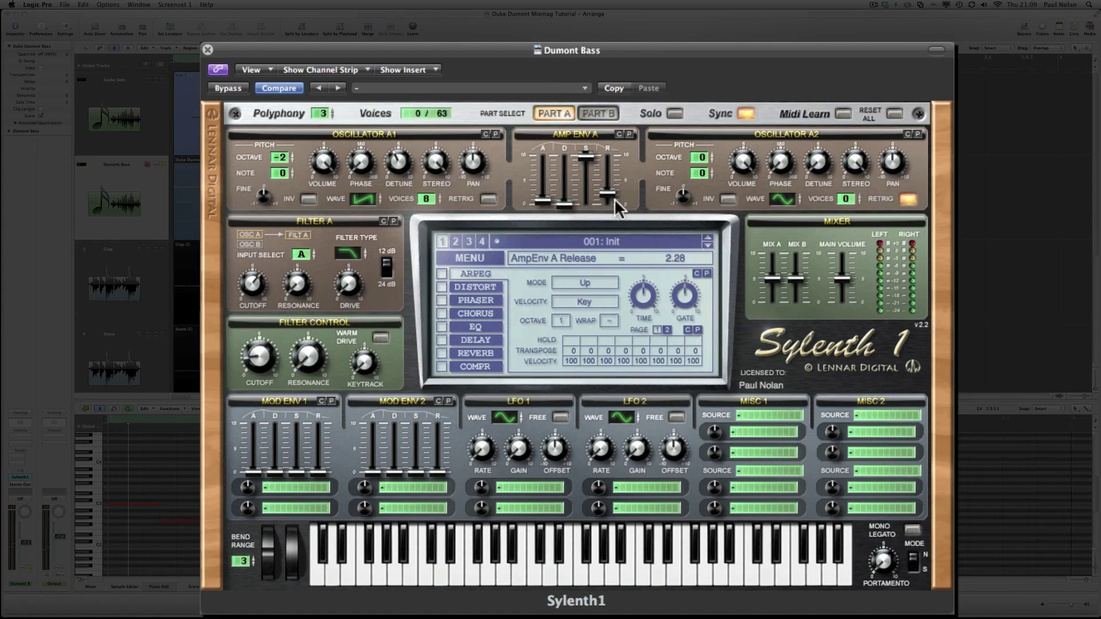
click(597, 117)
click(557, 114)
click(596, 117)
click(556, 114)
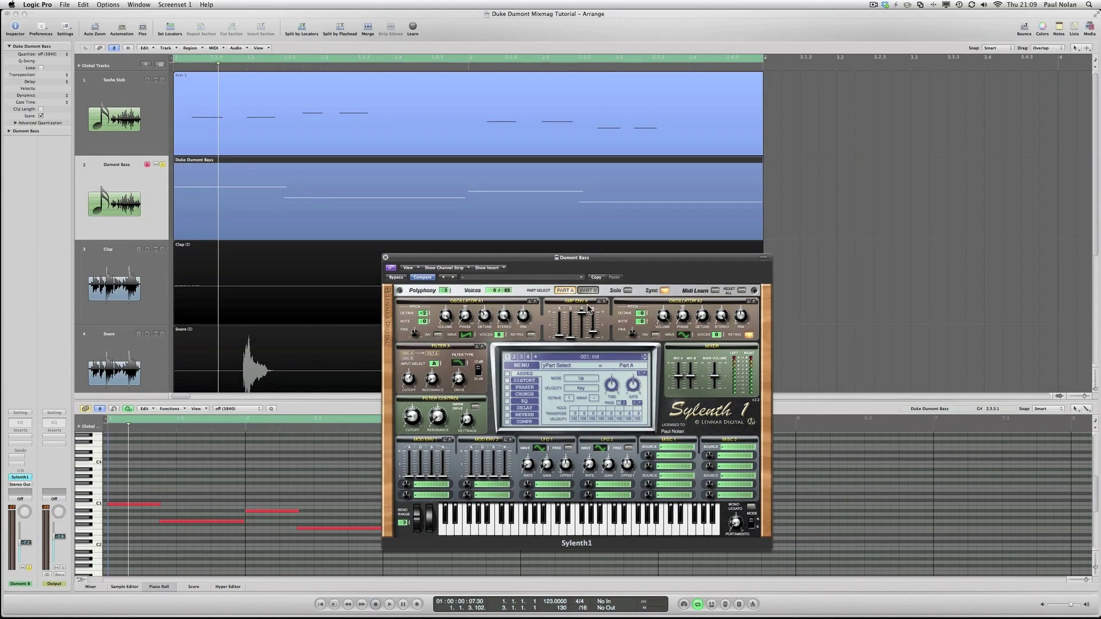
Move the synth window clear of the tracks, solo the Kick alongside the bass and play the loop
drag(536, 261, 674, 282)
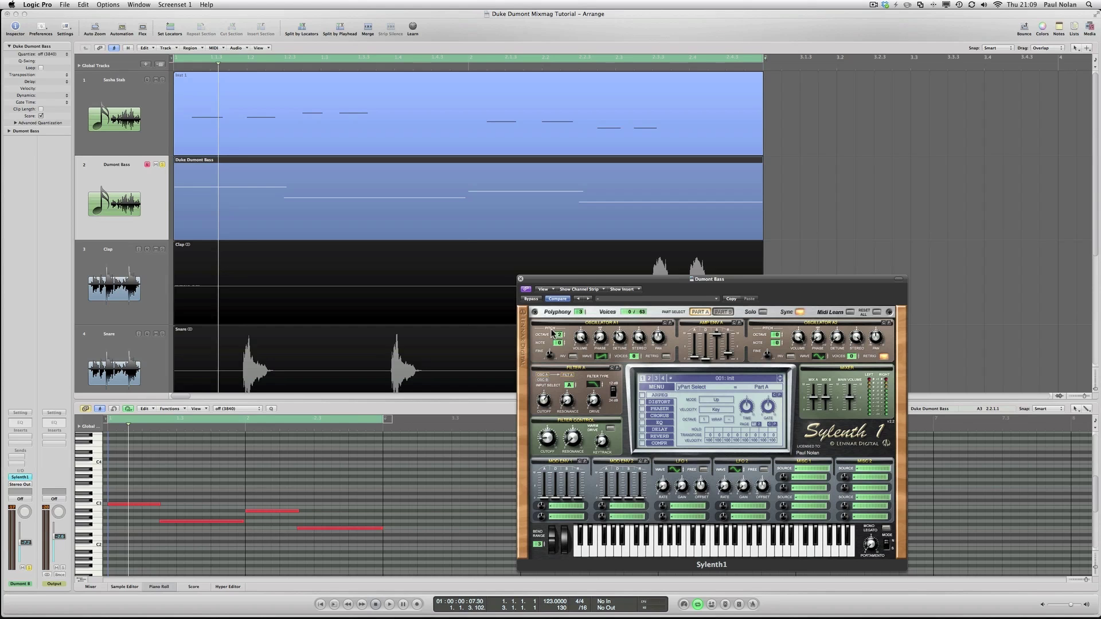
drag(572, 282, 646, 280)
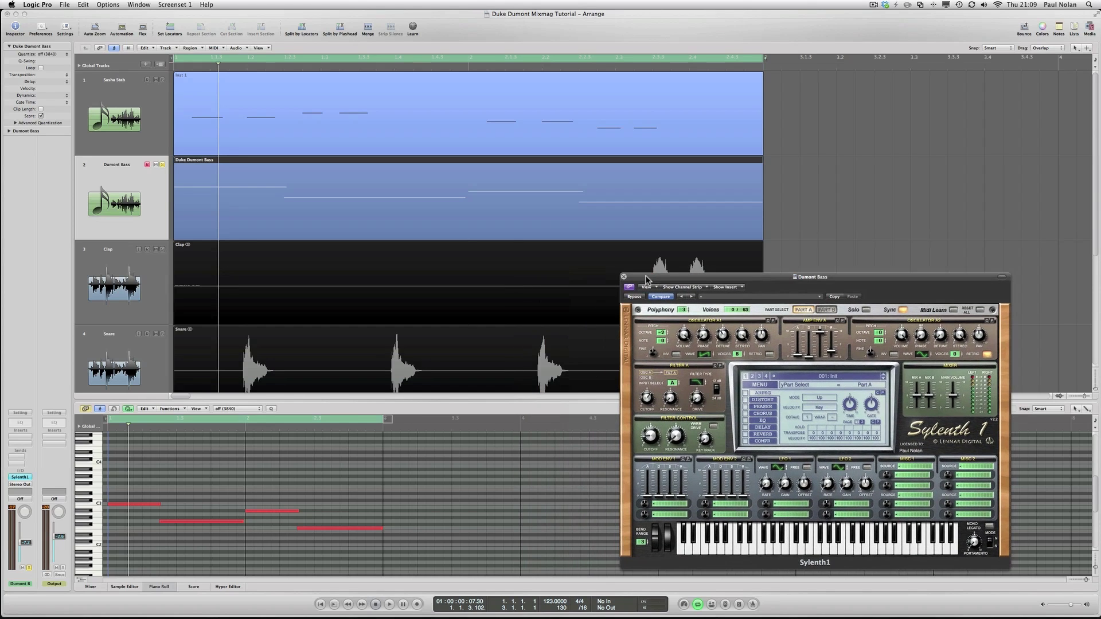
click(162, 81)
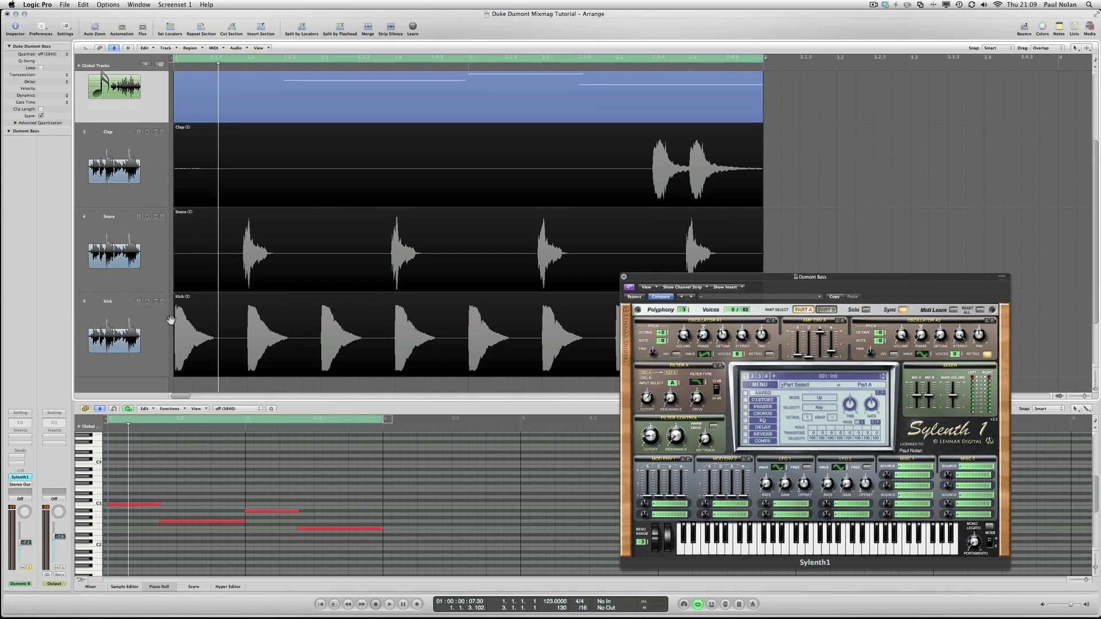
key(space)
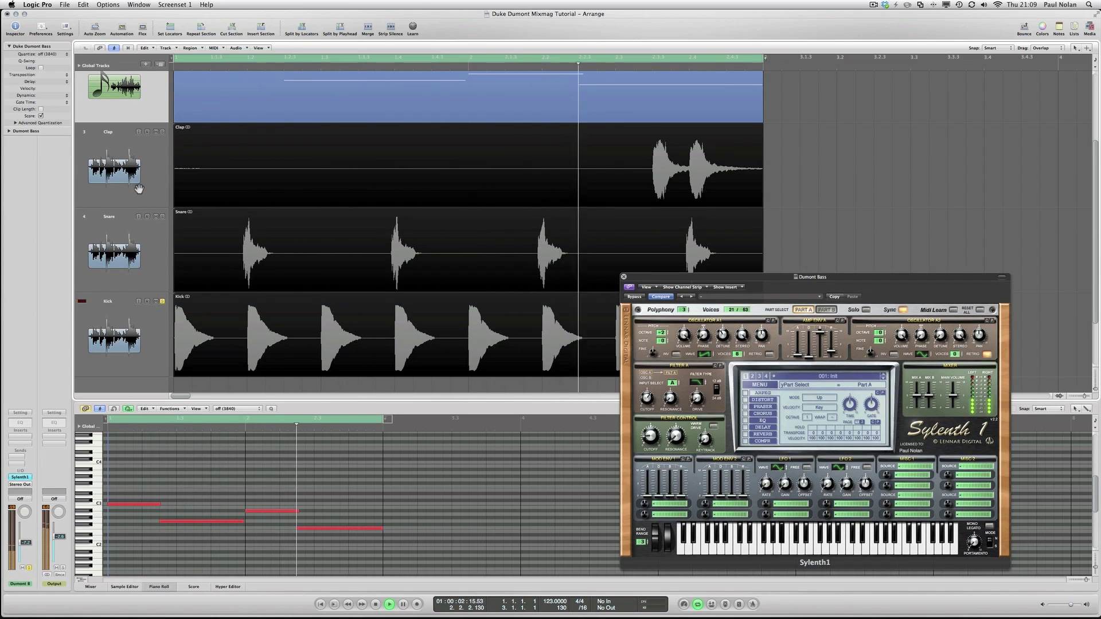
Raise the Dumont Bass channel volume and set the Filter Control cutoff to 7.01 Hz
drag(25, 542, 25, 522)
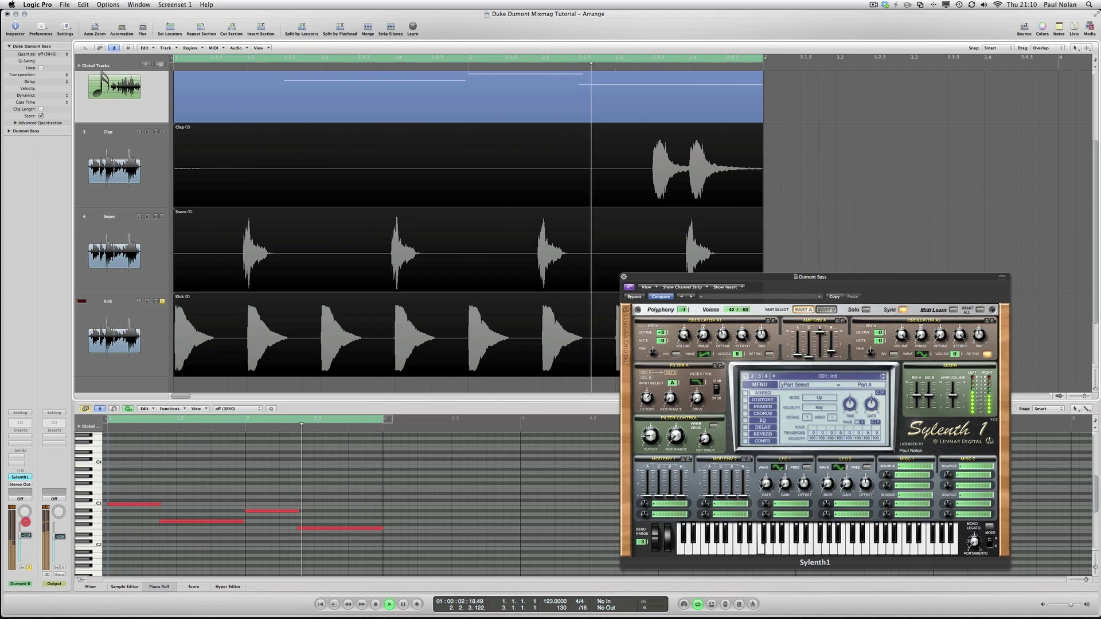
click(646, 429)
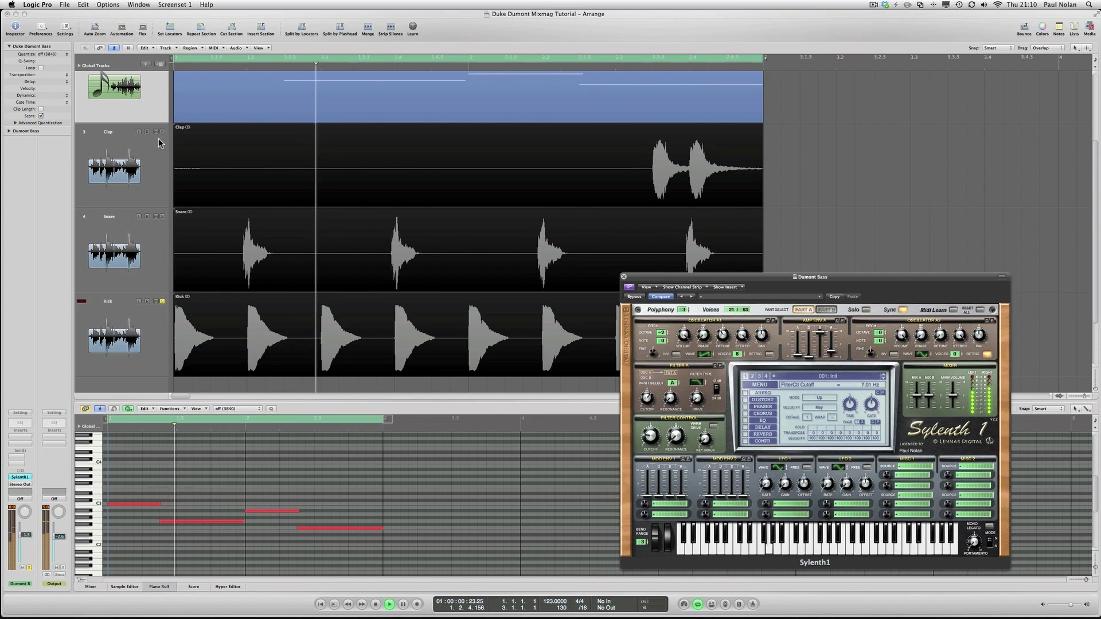
Clear all track solos to hear the full loop and move the synth window back over the arrangement
key(alt)
alt+click(163, 301)
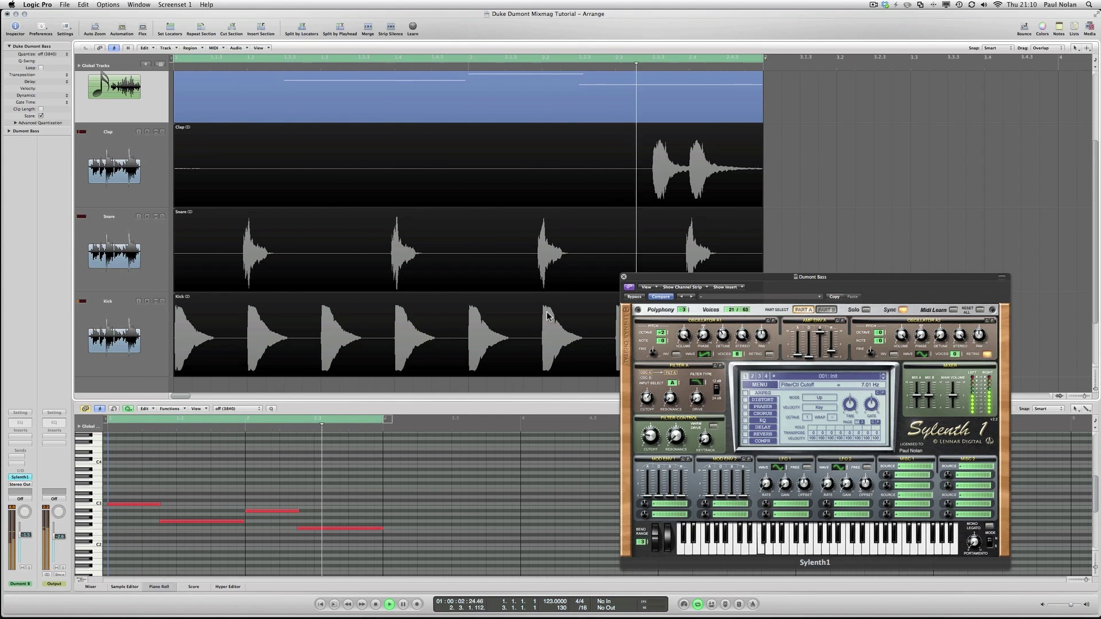
drag(654, 279, 351, 235)
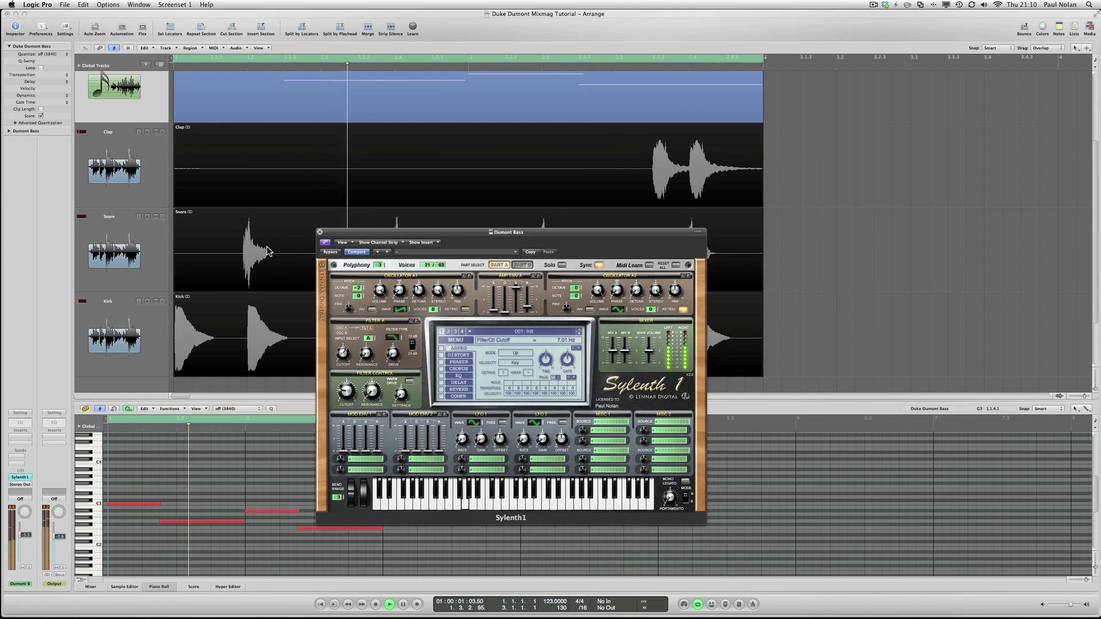